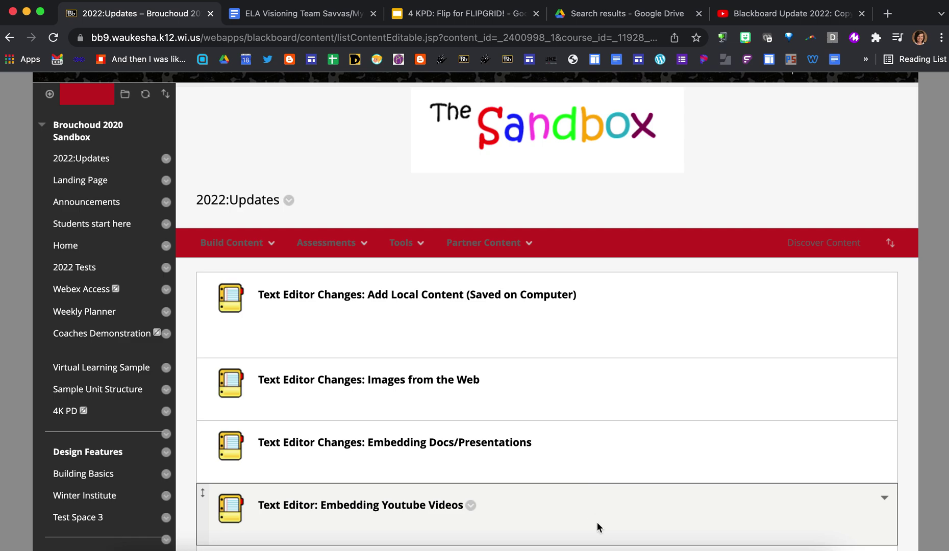
# Open the menu for 'Text Editor: Embedding Youtube Videos' in 2022:Updates and choose Edit
pyautogui.click(232, 243)
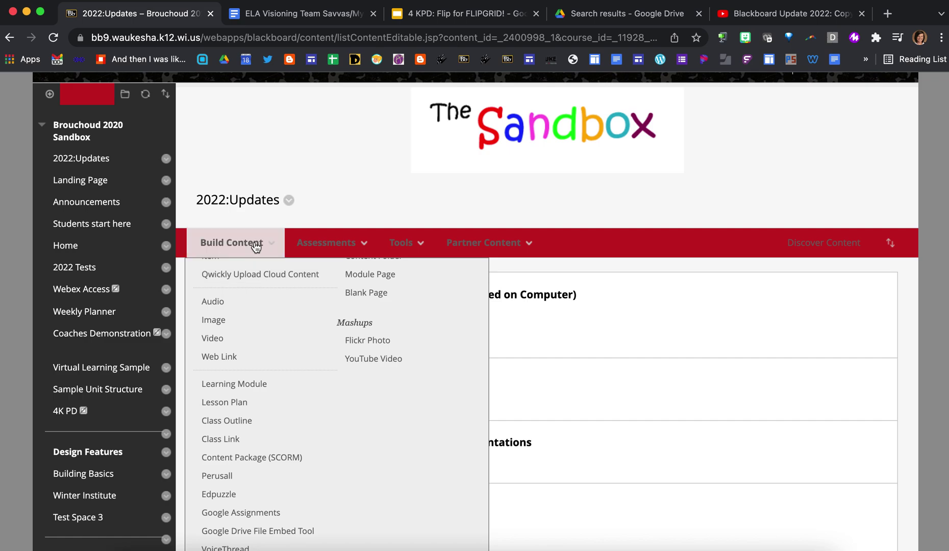
pyautogui.scroll(2, 236, 275)
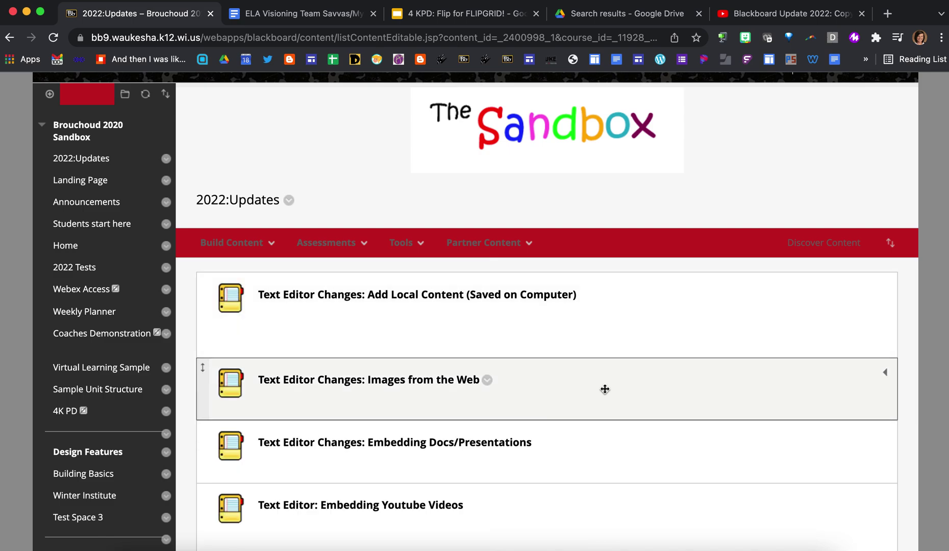
pyautogui.scroll(-1, 604, 389)
pyautogui.scroll(-1, 407, 491)
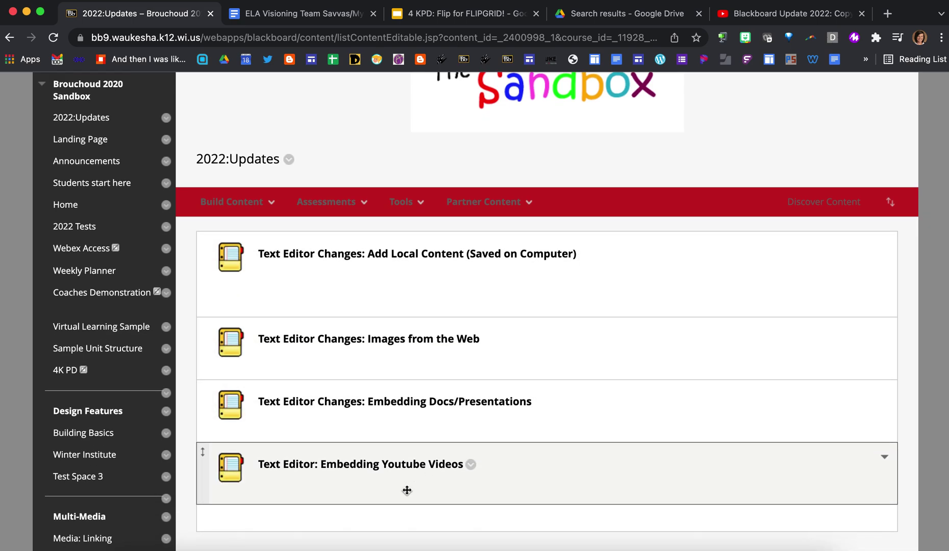
pyautogui.click(471, 464)
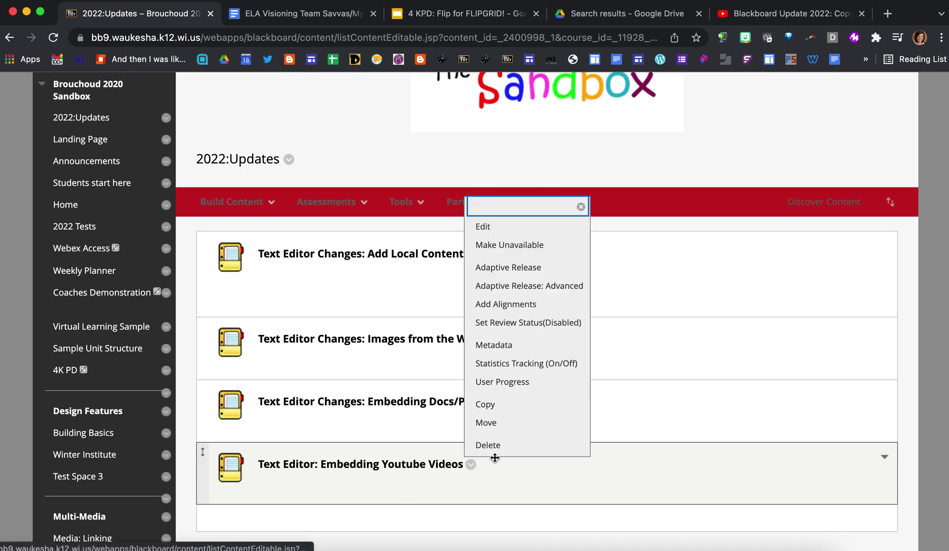
pyautogui.click(486, 225)
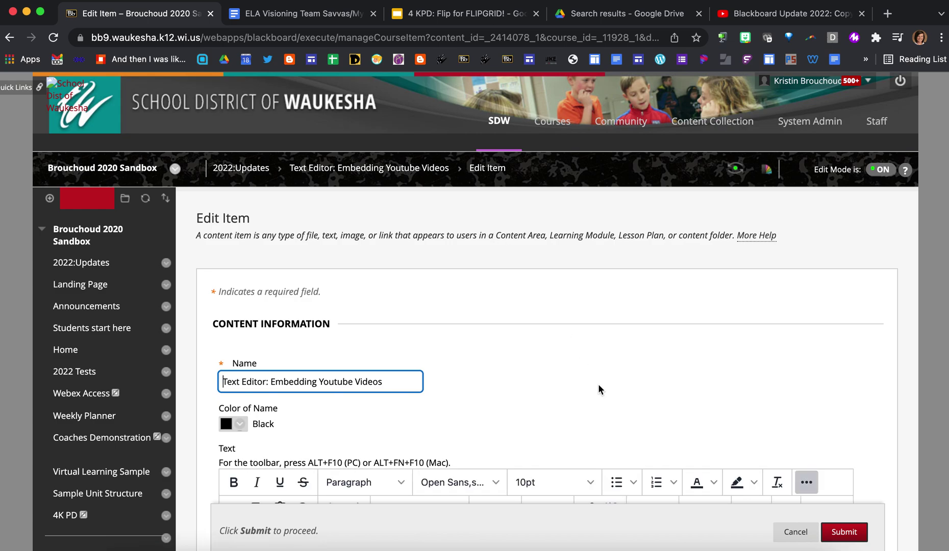
# Scroll down to the item's empty text editor, then go to the Blackboard Update 2022 YouTube page
pyautogui.scroll(-1, 599, 385)
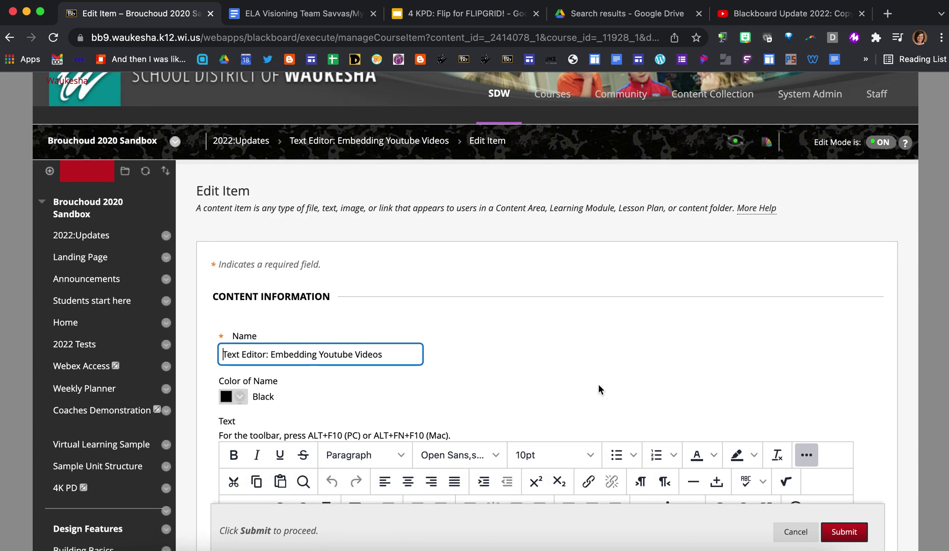
pyautogui.scroll(-1, 599, 390)
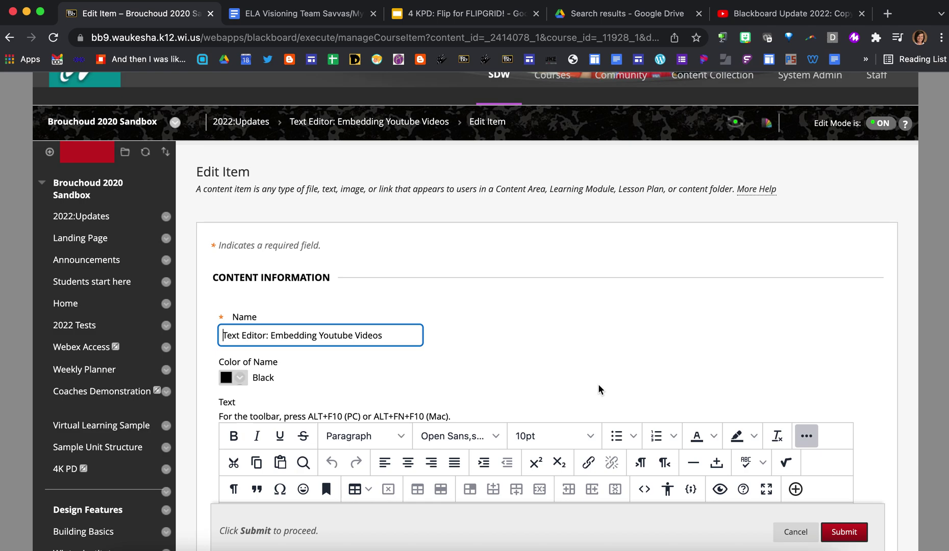
pyautogui.scroll(-3, 599, 389)
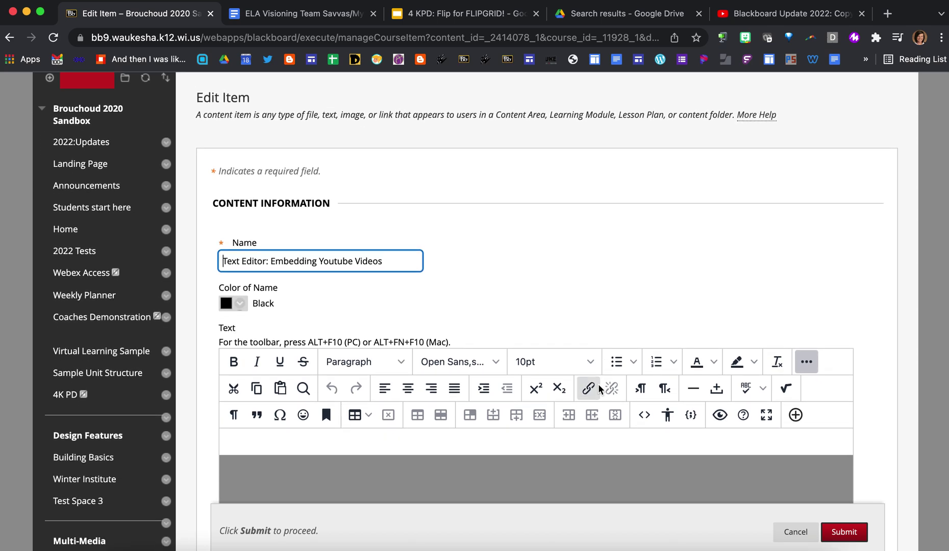
pyautogui.scroll(-2, 646, 271)
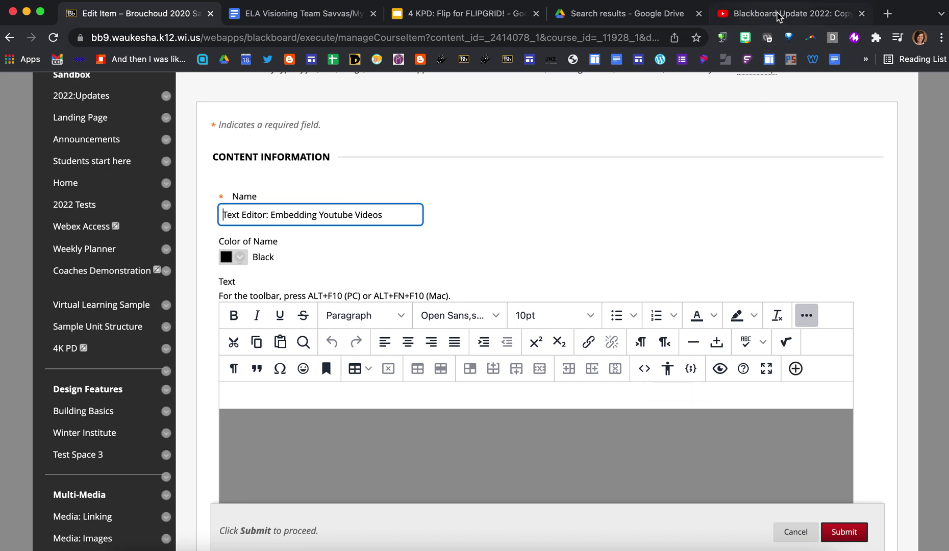
pyautogui.click(778, 17)
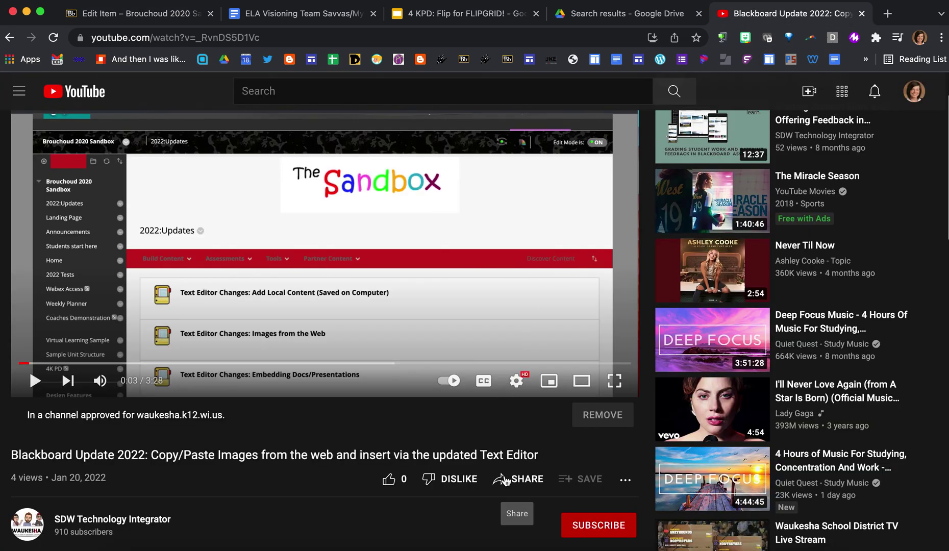
# Copy the Blackboard Update 2022 video's iframe embed code from YouTube's Share > Embed window
pyautogui.click(506, 481)
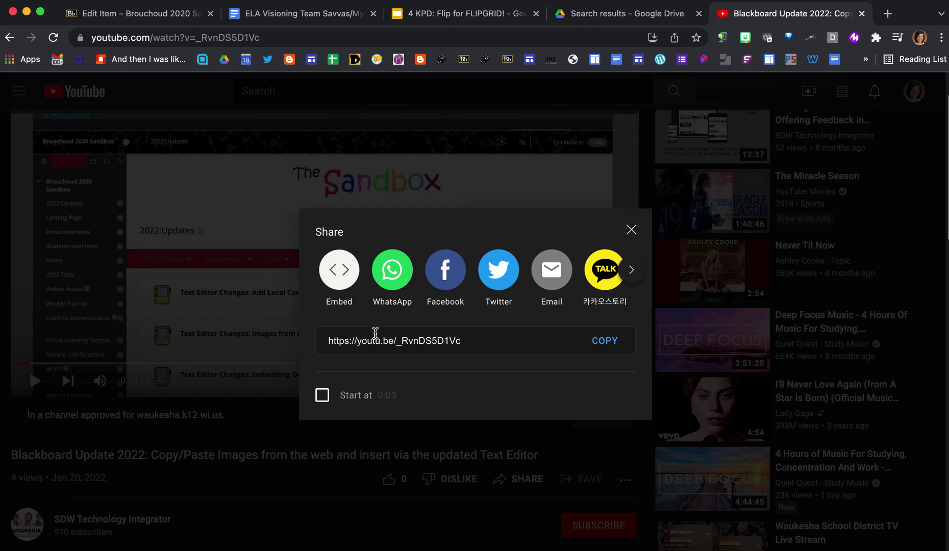
pyautogui.click(339, 272)
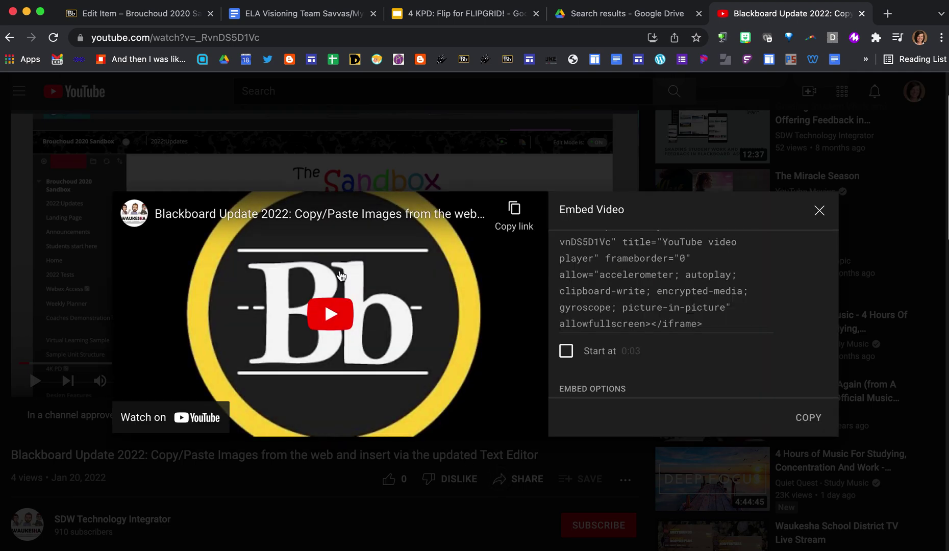
pyautogui.click(610, 266)
pyautogui.press('super+c')
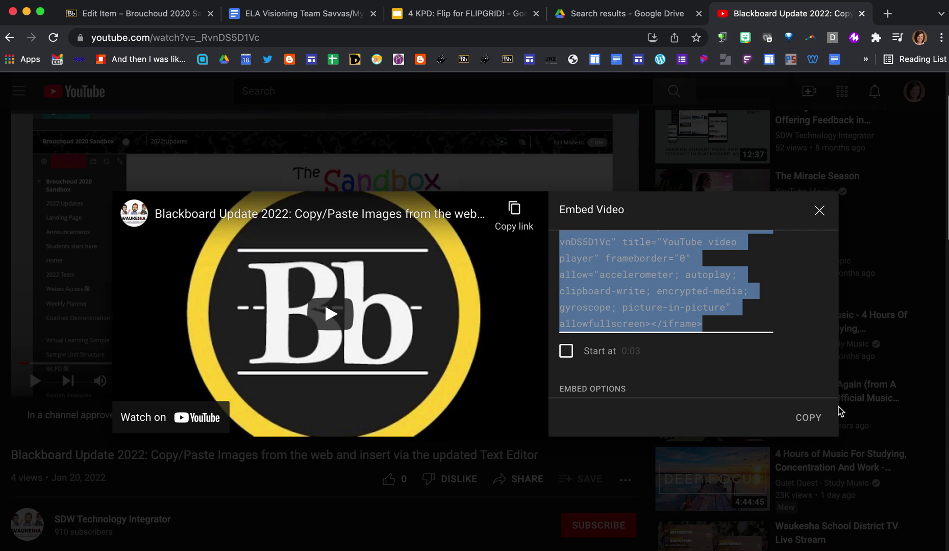
pyautogui.click(819, 210)
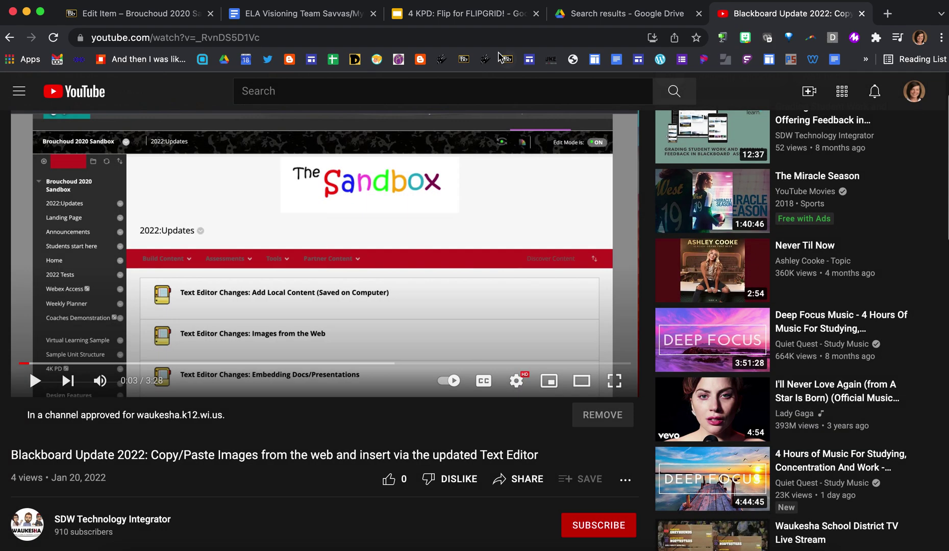
pyautogui.click(145, 19)
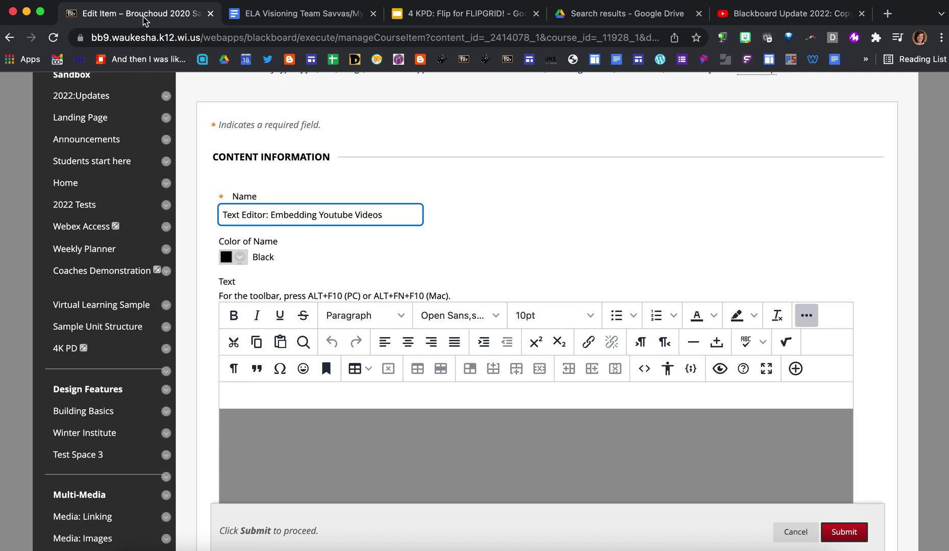
# Paste the YouTube iframe embed code into the item's HTML source and save it
pyautogui.click(644, 368)
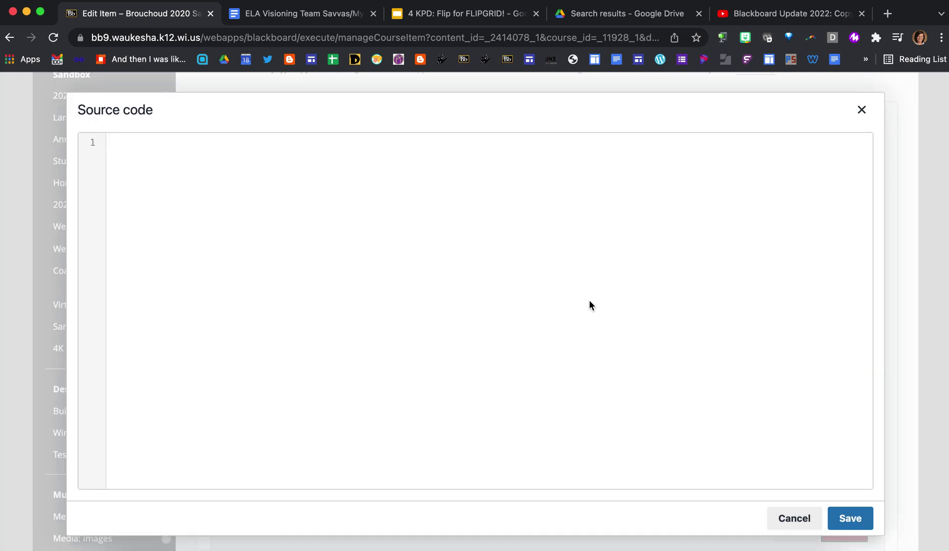
pyautogui.press('super+v')
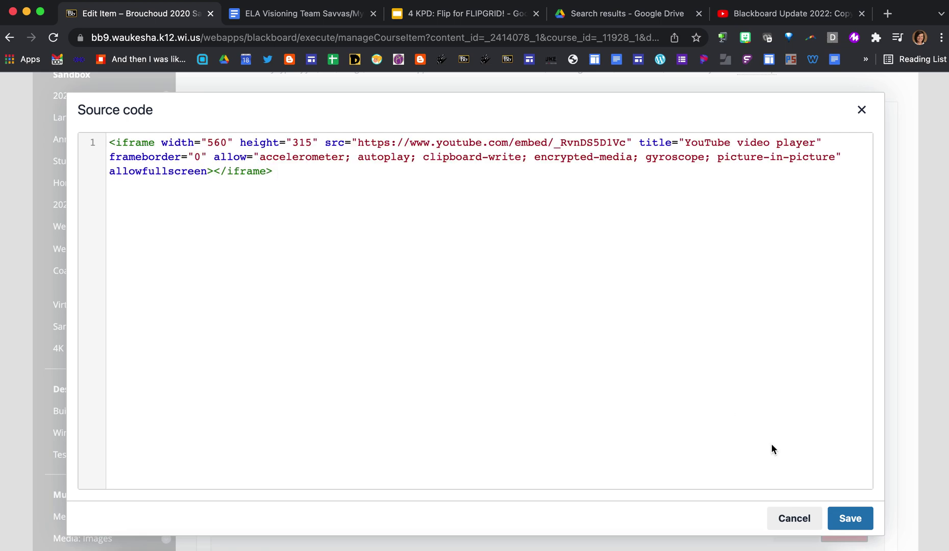
pyautogui.click(845, 517)
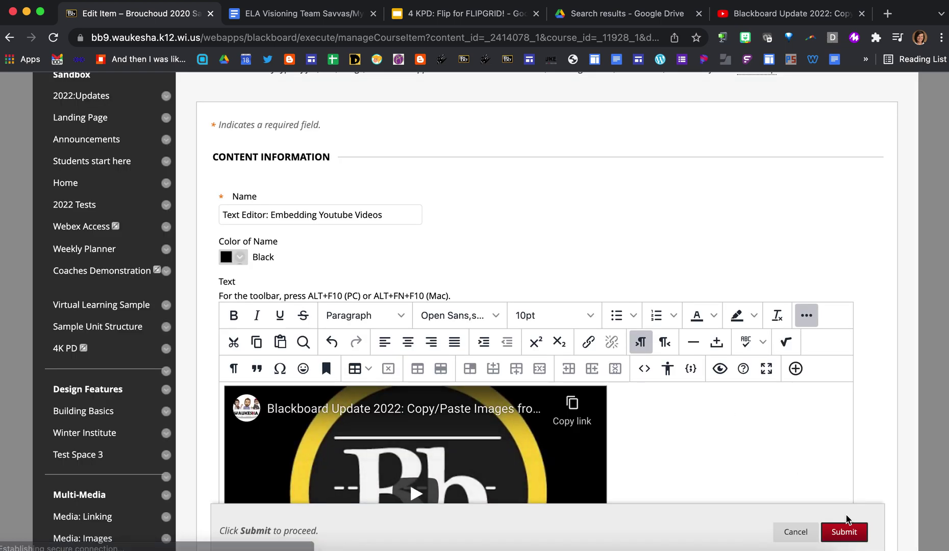
pyautogui.scroll(-3, 879, 419)
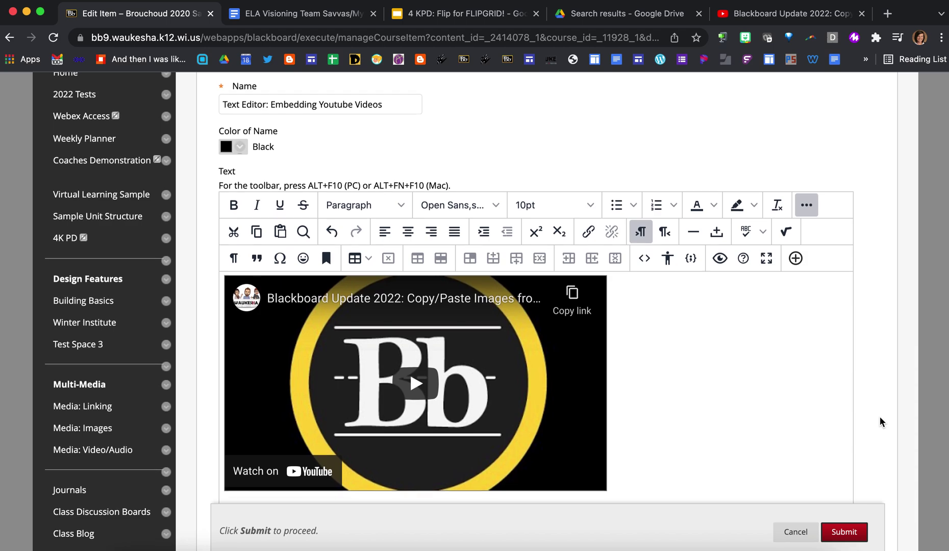
pyautogui.scroll(-1, 879, 422)
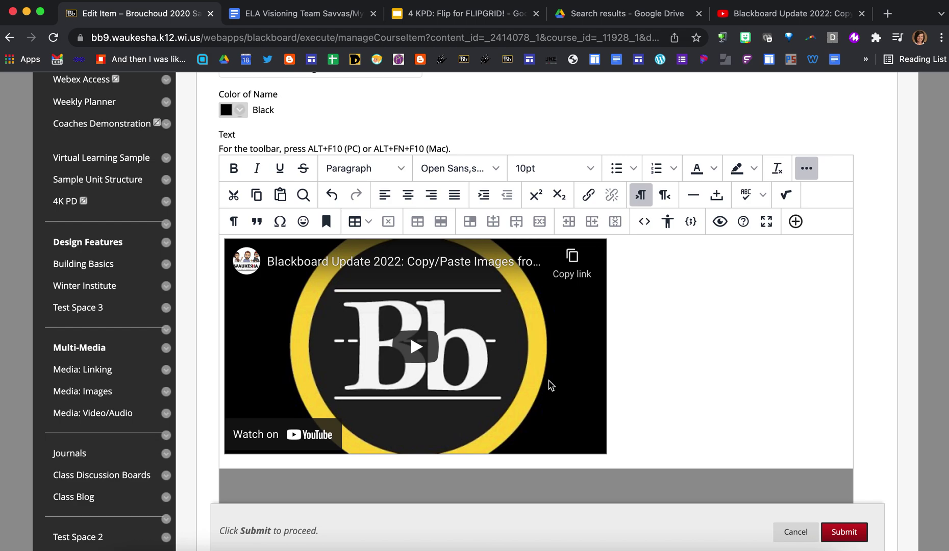
# Edit the embed code in the source so the player is 500 wide by 300 high
pyautogui.click(645, 223)
pyautogui.click(241, 142)
pyautogui.press('BackSpace')
pyautogui.press('BackSpace')
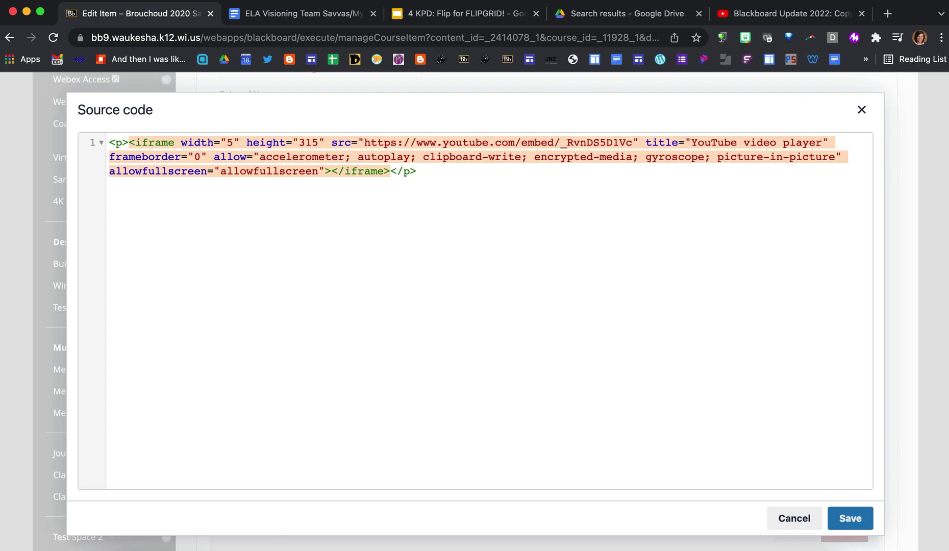
pyautogui.write('00')
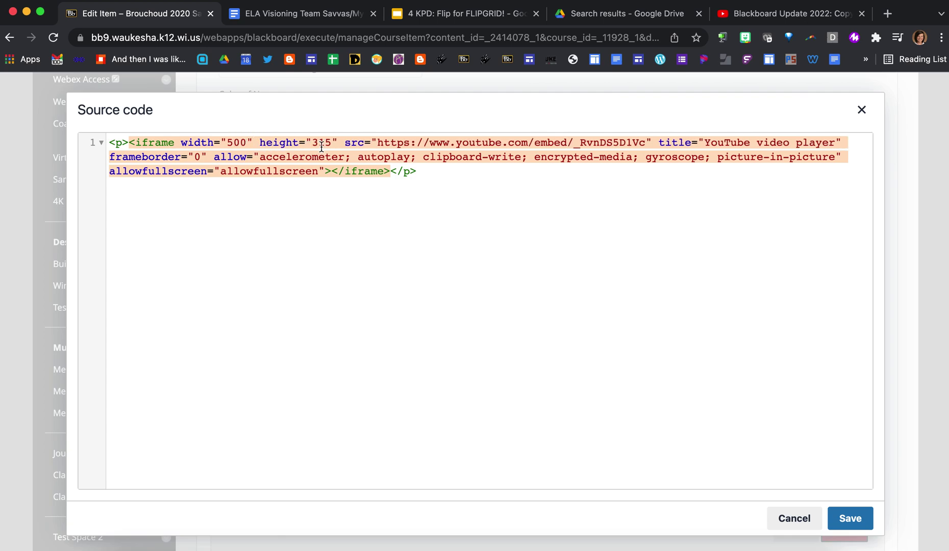
pyautogui.click(330, 143)
pyautogui.press('BackSpace')
pyautogui.press('BackSpace')
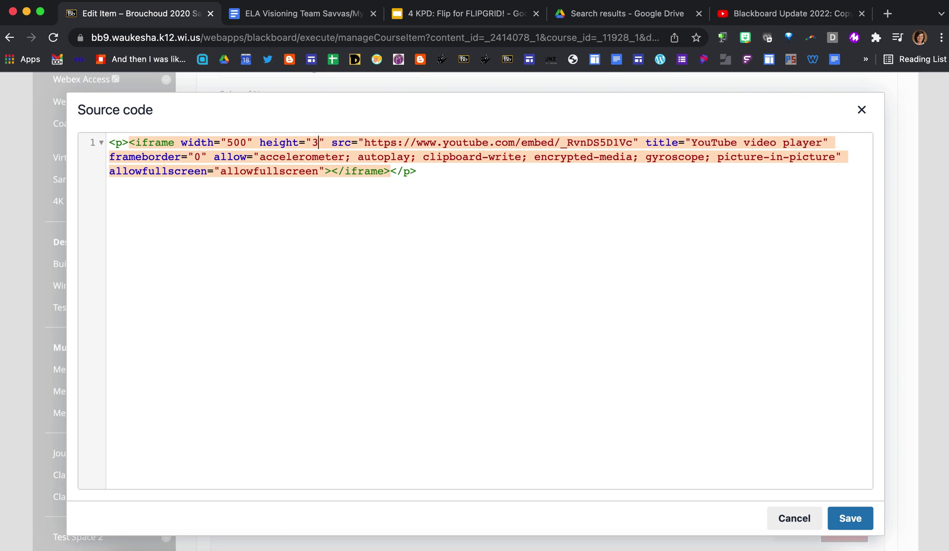
pyautogui.write('00')
pyautogui.click(850, 518)
pyautogui.scroll(-1, 584, 367)
# Add an empty line below the embedded video and choose YouTube Video from Add content
pyautogui.press('Return')
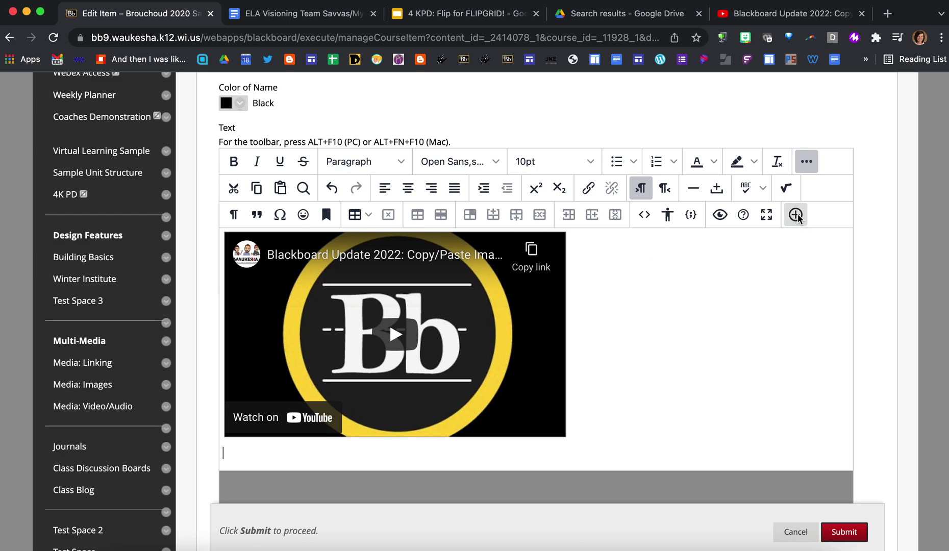
pyautogui.click(796, 215)
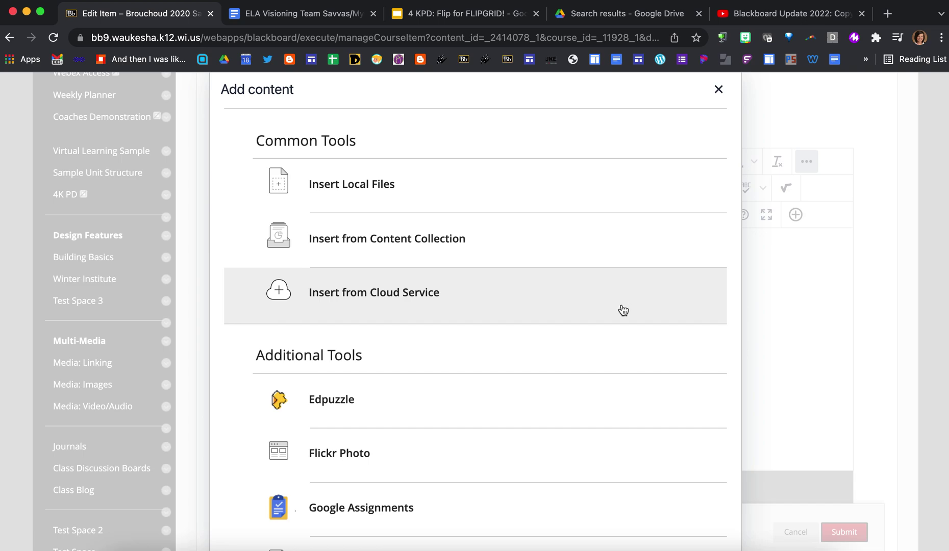
pyautogui.scroll(-5, 622, 310)
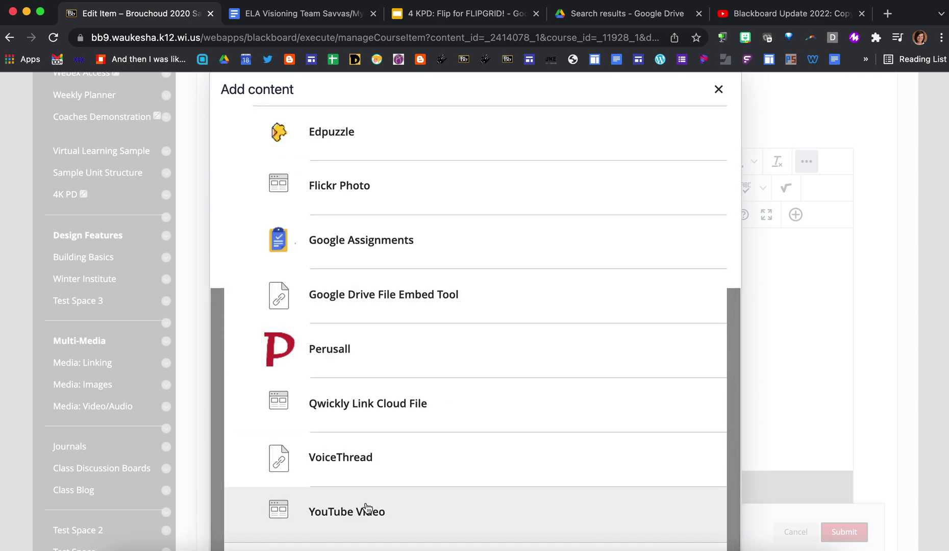
pyautogui.click(366, 507)
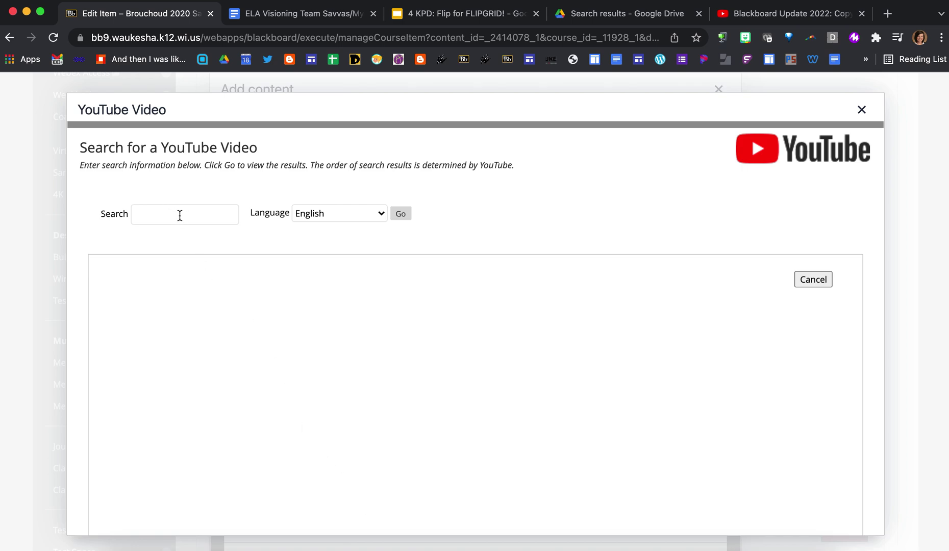
# Search the YouTube tool using the video's copied web address, then clear the search box
pyautogui.click(770, 18)
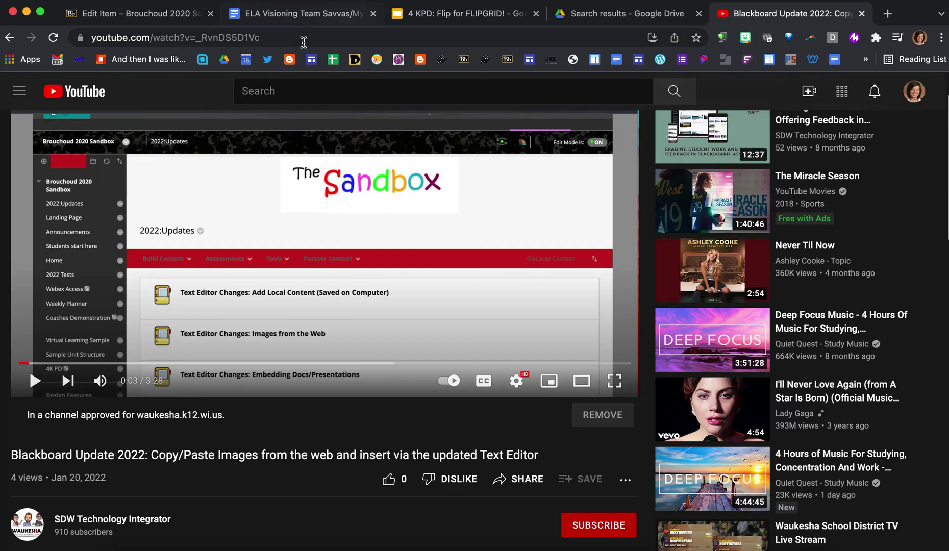
pyautogui.click(305, 38)
pyautogui.press('super+c')
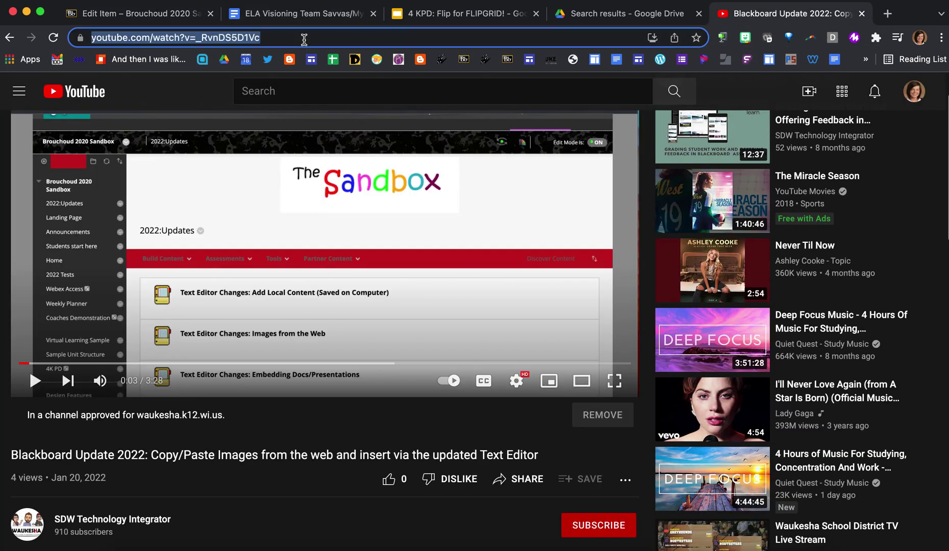
pyautogui.click(126, 14)
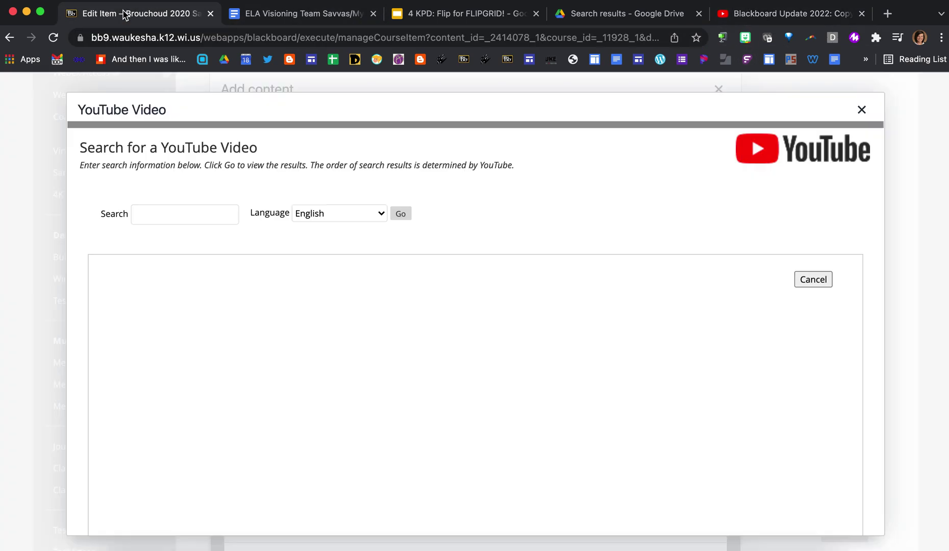
pyautogui.click(152, 214)
pyautogui.press('super+v')
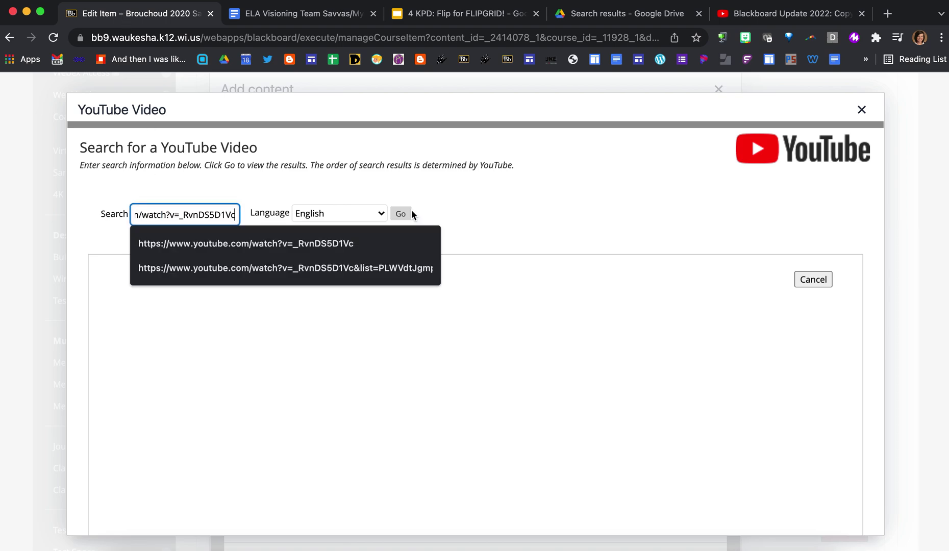
pyautogui.click(411, 214)
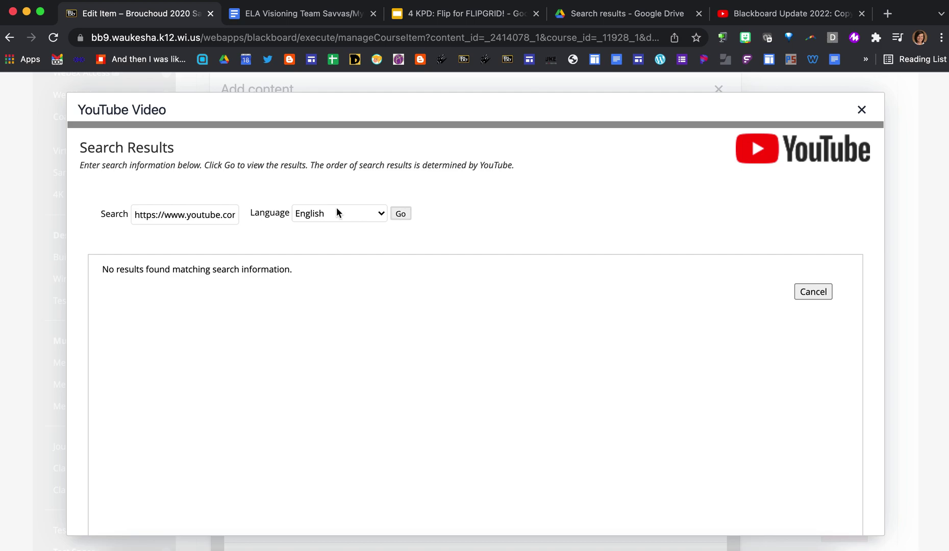
pyautogui.moveTo(134, 214); pyautogui.dragTo(240, 214)
pyautogui.press('BackSpace')
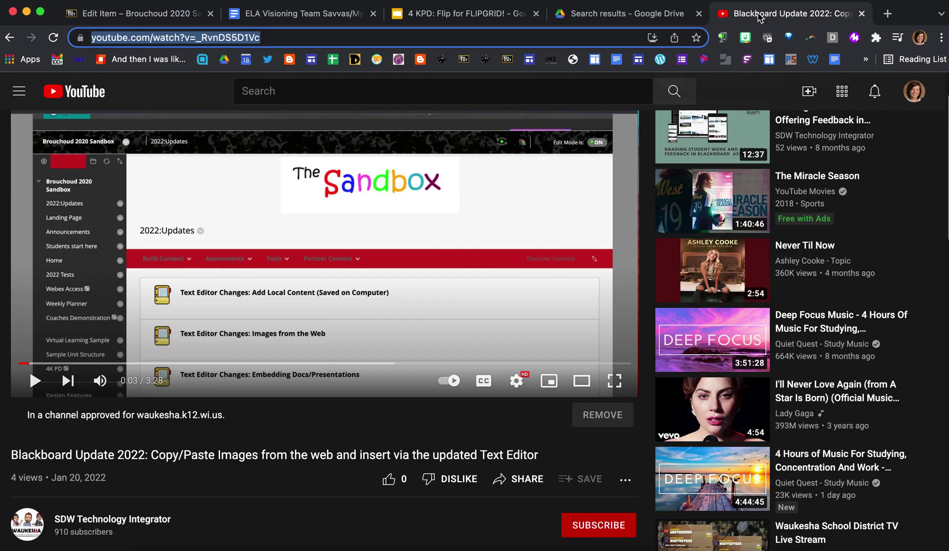
pyautogui.click(760, 15)
# Copy the video's full title from YouTube and put the cursor in Blackboard's YouTube search box
pyautogui.moveTo(12, 455); pyautogui.dragTo(547, 452)
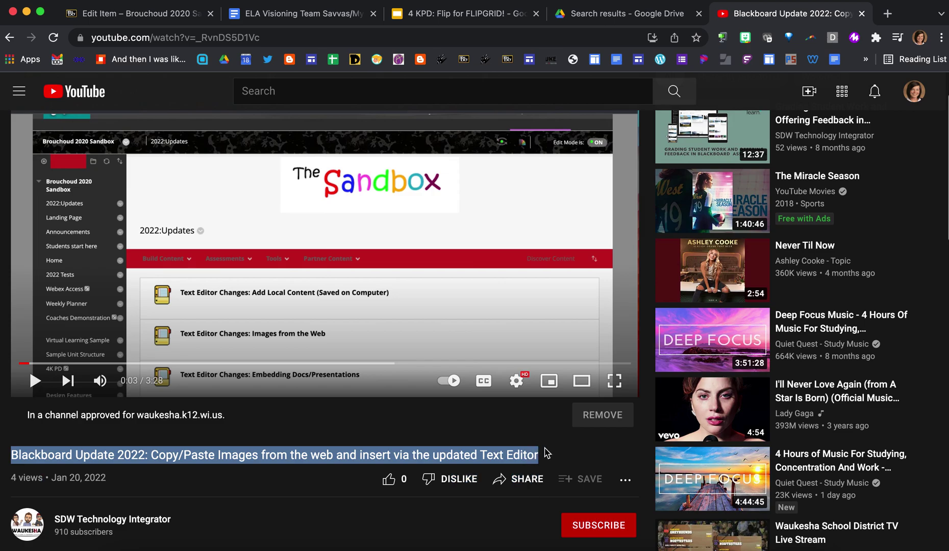
pyautogui.click(115, 14)
pyautogui.click(153, 216)
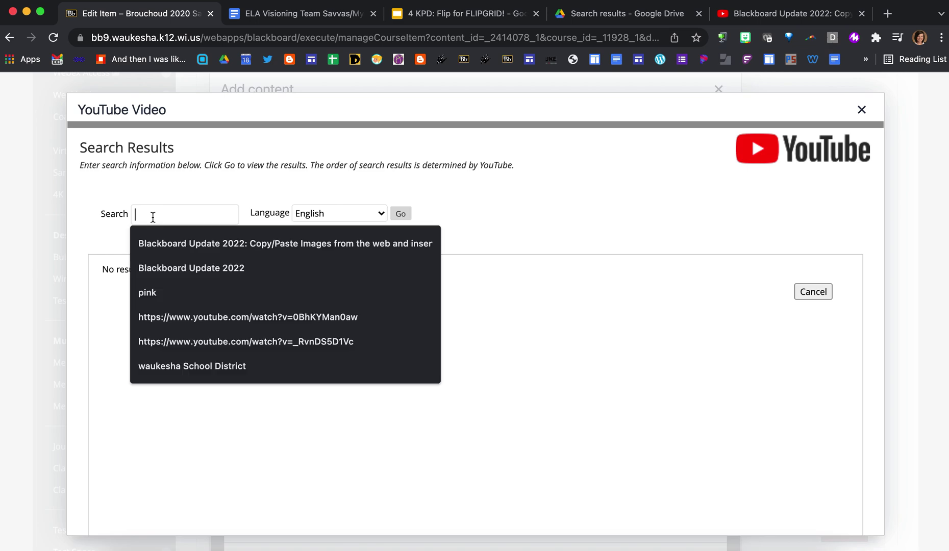
# Search the YouTube tool for the pasted video title and select the matching result
pyautogui.press('super+v')
pyautogui.click(402, 214)
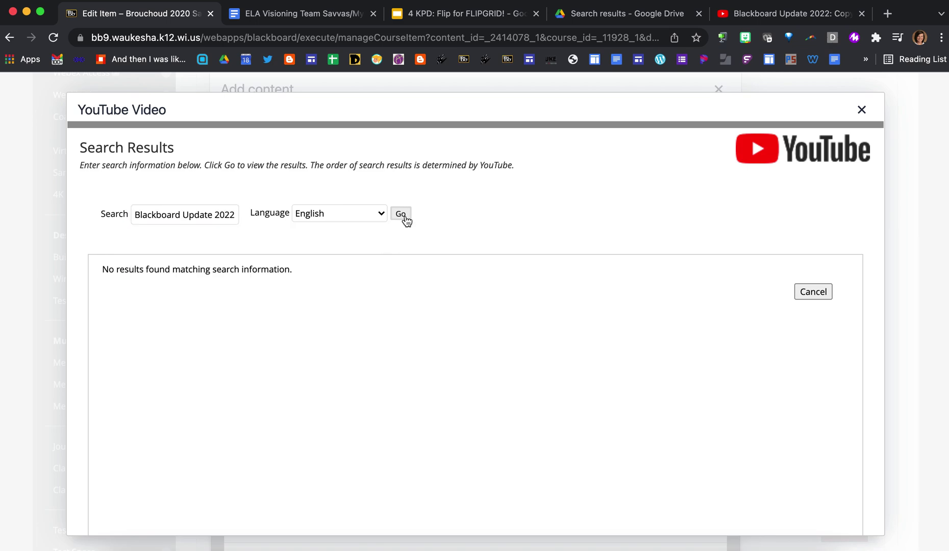
pyautogui.click(401, 215)
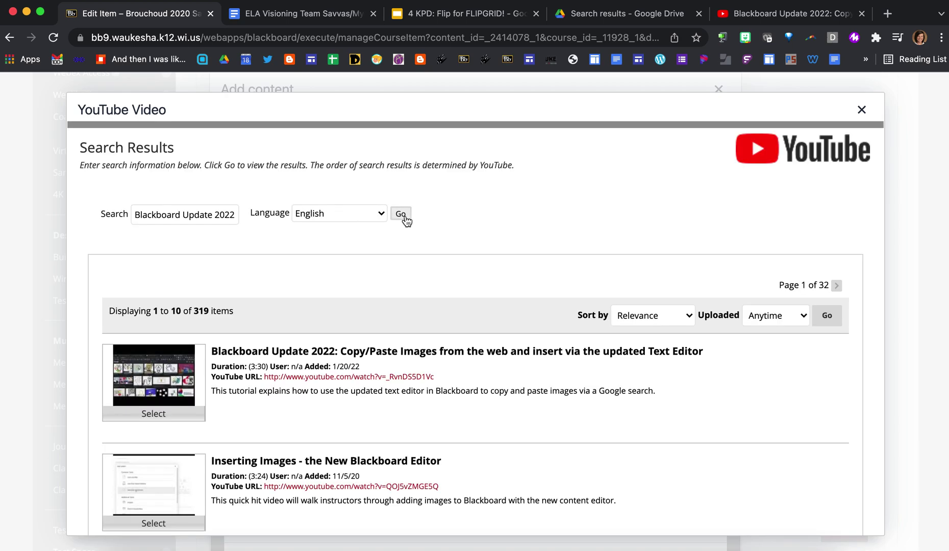
pyautogui.click(158, 414)
# Set View to Embed Video and Show YouTube information to No, then submit the video
pyautogui.scroll(-5, 311, 337)
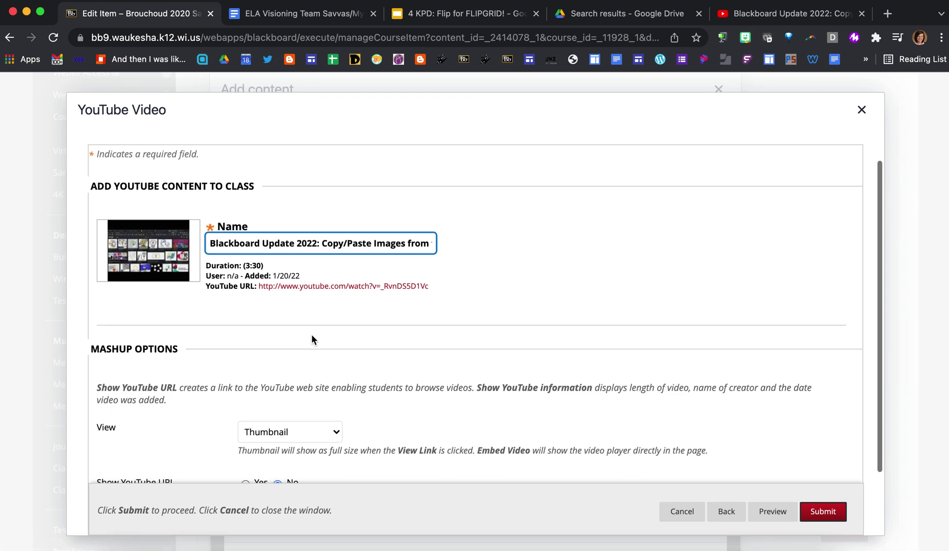
pyautogui.scroll(-1, 312, 335)
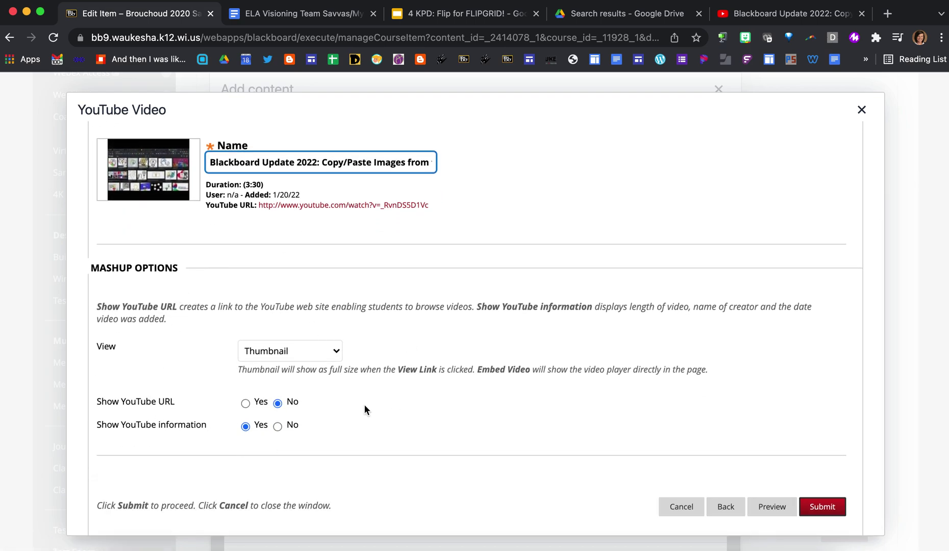
pyautogui.click(336, 354)
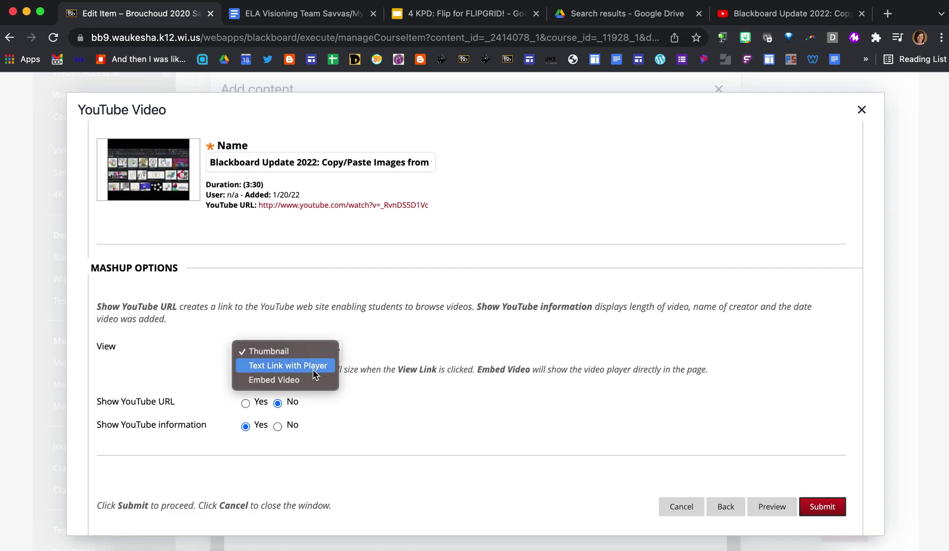
pyautogui.click(303, 382)
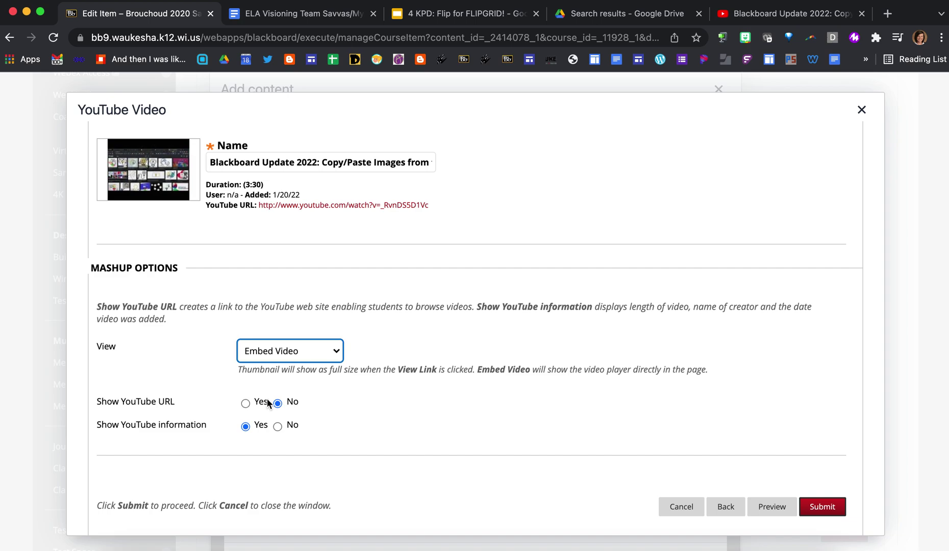
pyautogui.click(277, 427)
pyautogui.scroll(-1, 736, 462)
pyautogui.click(822, 505)
pyautogui.scroll(3, 646, 271)
pyautogui.scroll(-1, 504, 425)
pyautogui.scroll(-3, 474, 409)
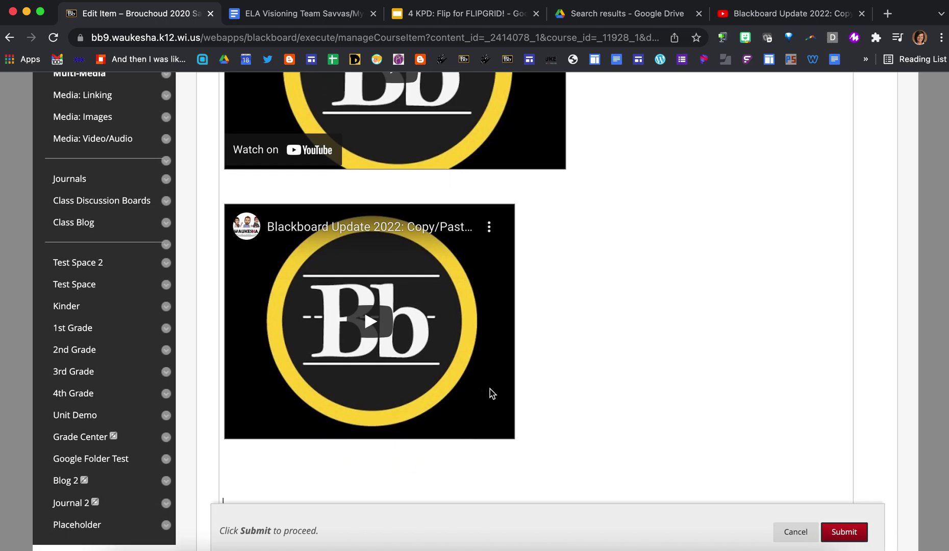
# Unlink the proportions and set the second player's media size to 500 by 300
pyautogui.rightClick(491, 393)
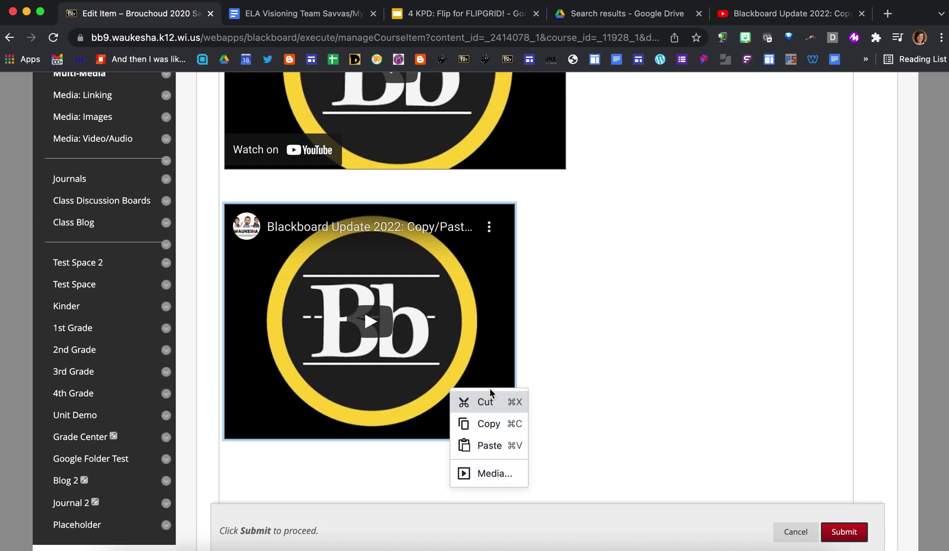
pyautogui.click(464, 474)
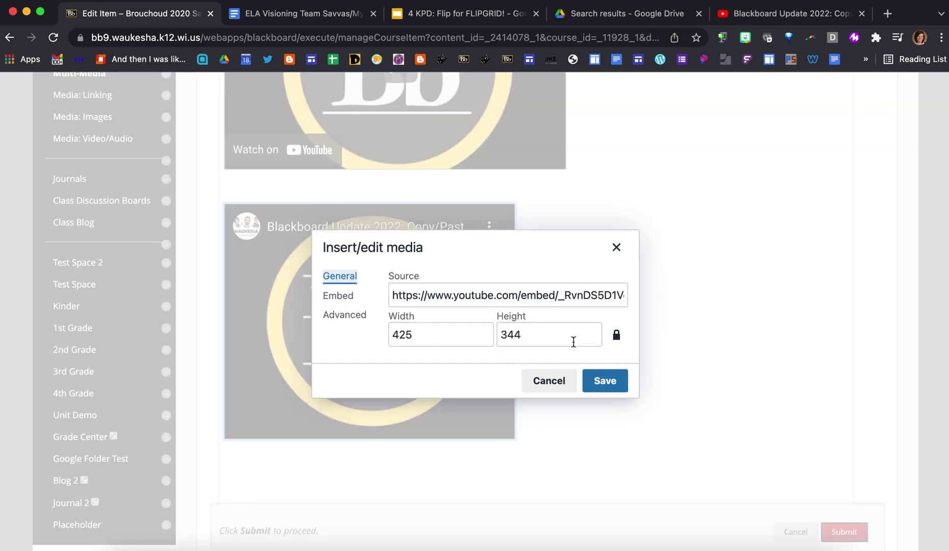
pyautogui.click(617, 336)
pyautogui.click(421, 336)
pyautogui.press('BackSpace')
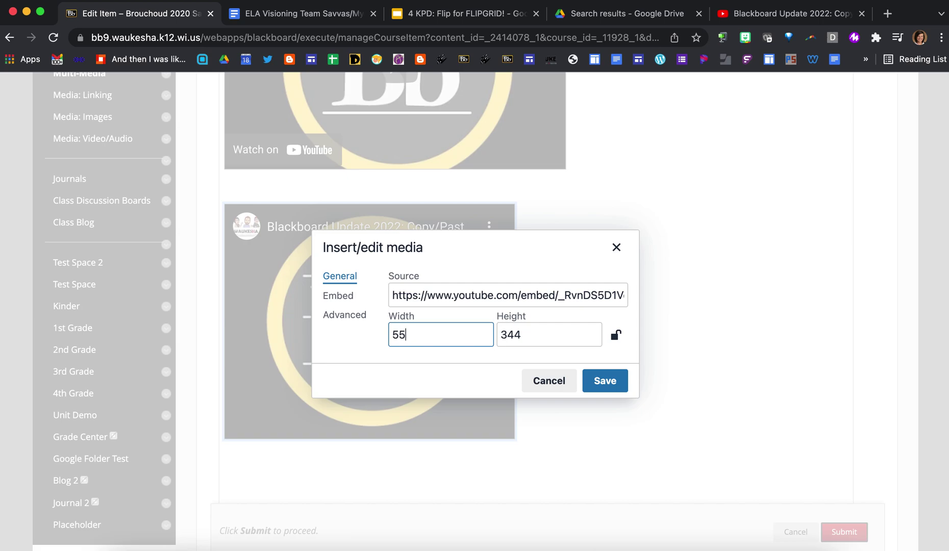
pyautogui.click(531, 331)
pyautogui.press('BackSpace')
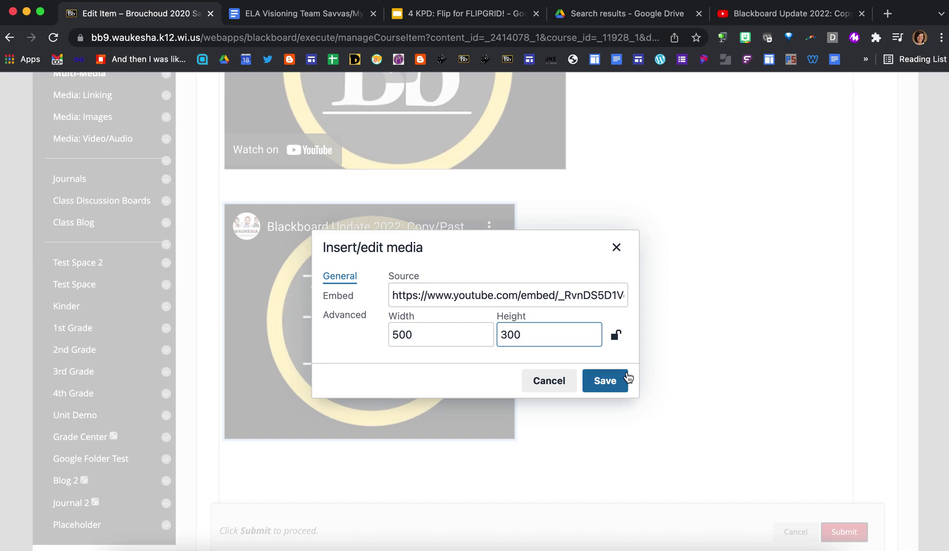
pyautogui.click(624, 381)
pyautogui.scroll(4, 477, 305)
pyautogui.scroll(-5, 428, 241)
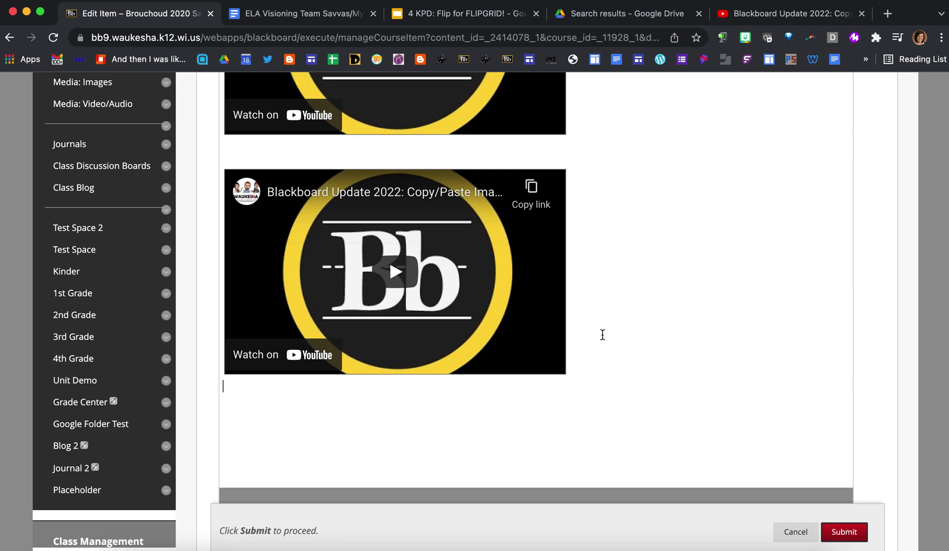
pyautogui.scroll(8, 603, 335)
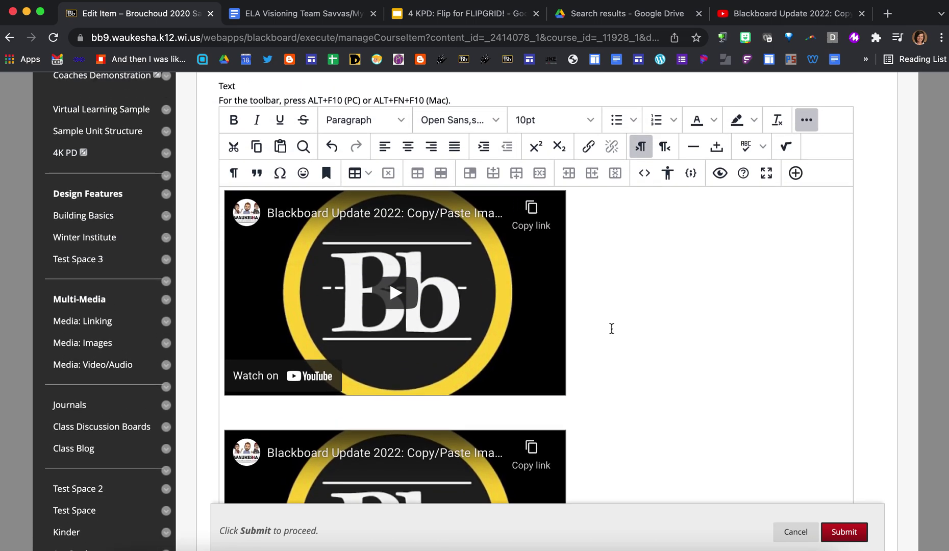
# Choose YouTube Video from the editor's + add content list
pyautogui.click(795, 173)
pyautogui.scroll(-4, 439, 373)
pyautogui.scroll(-1, 425, 386)
pyautogui.click(353, 513)
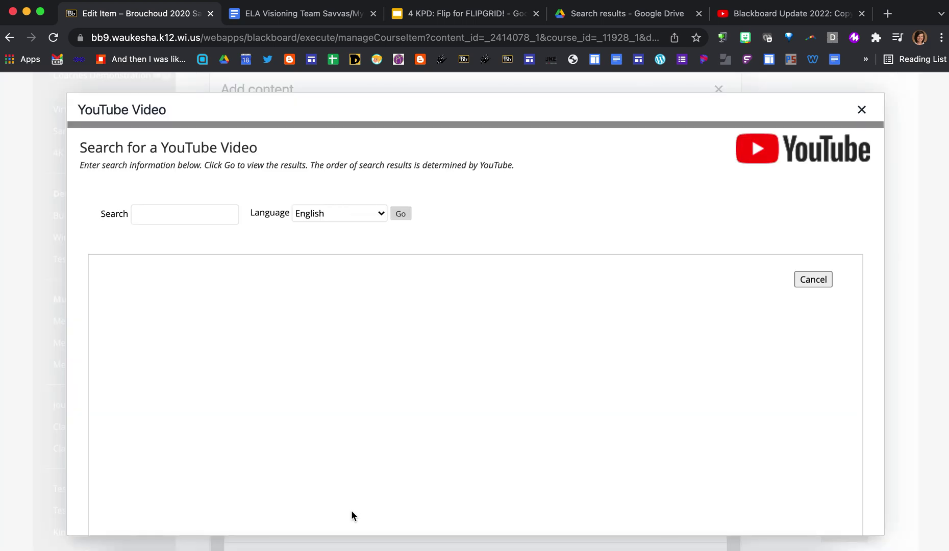
# Search YouTube for 'Blackboard Update 2022' and select the Copy/Paste Images video
pyautogui.click(161, 215)
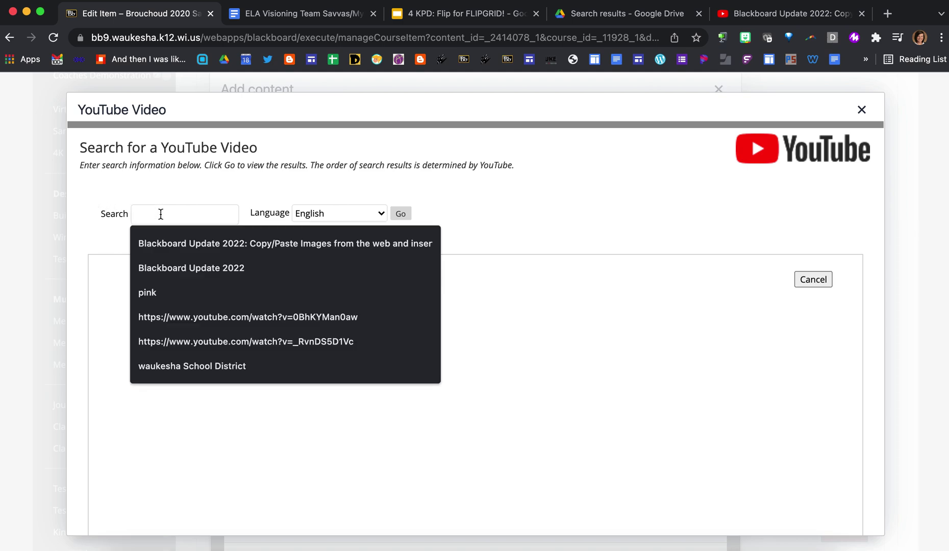
pyautogui.click(189, 269)
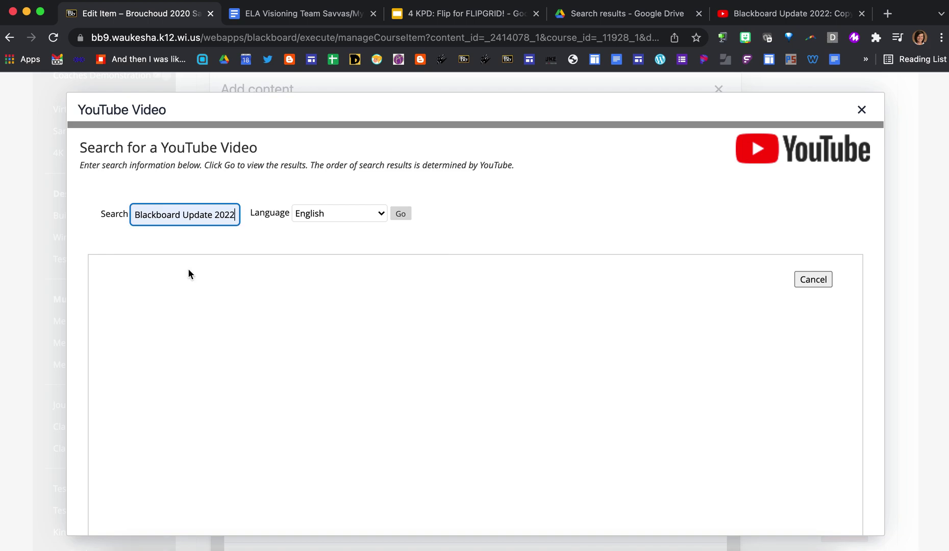
pyautogui.click(402, 214)
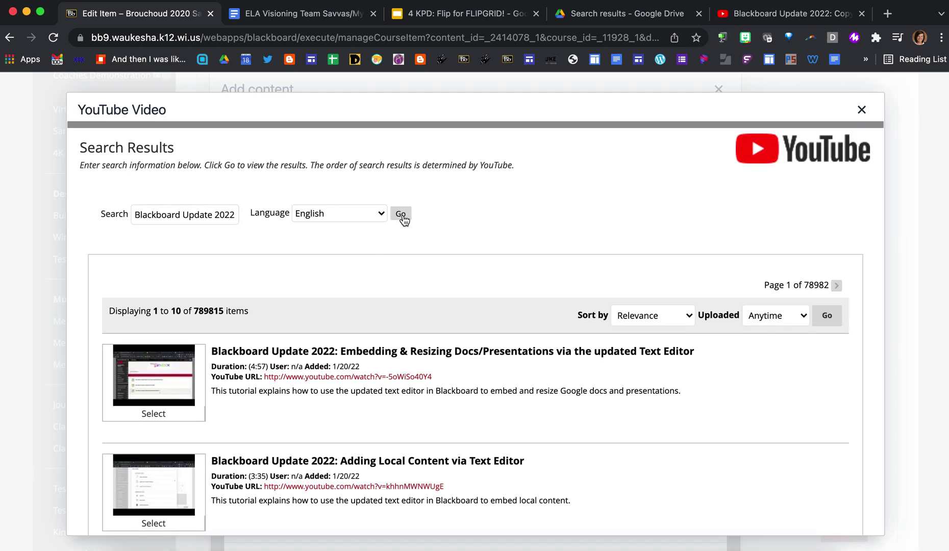
pyautogui.scroll(-2, 413, 357)
pyautogui.scroll(-4, 412, 358)
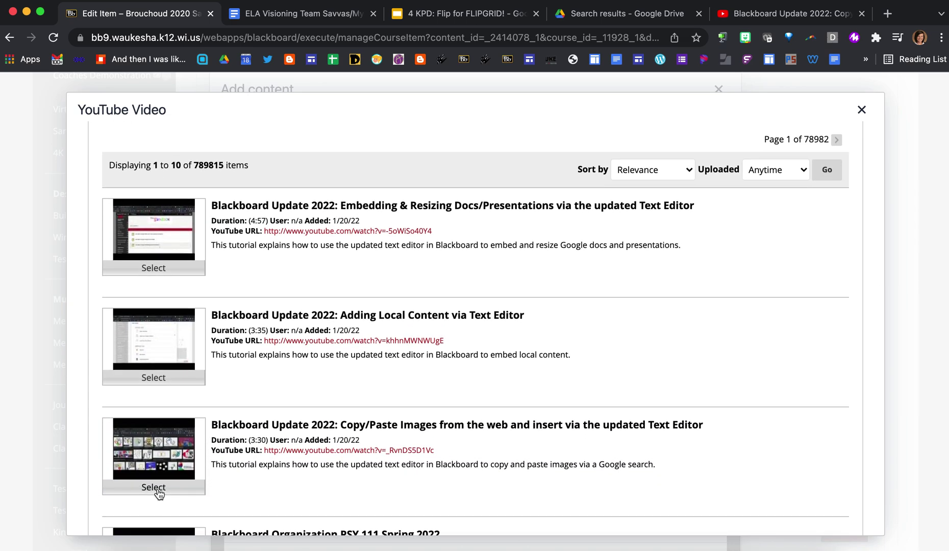
pyautogui.click(150, 487)
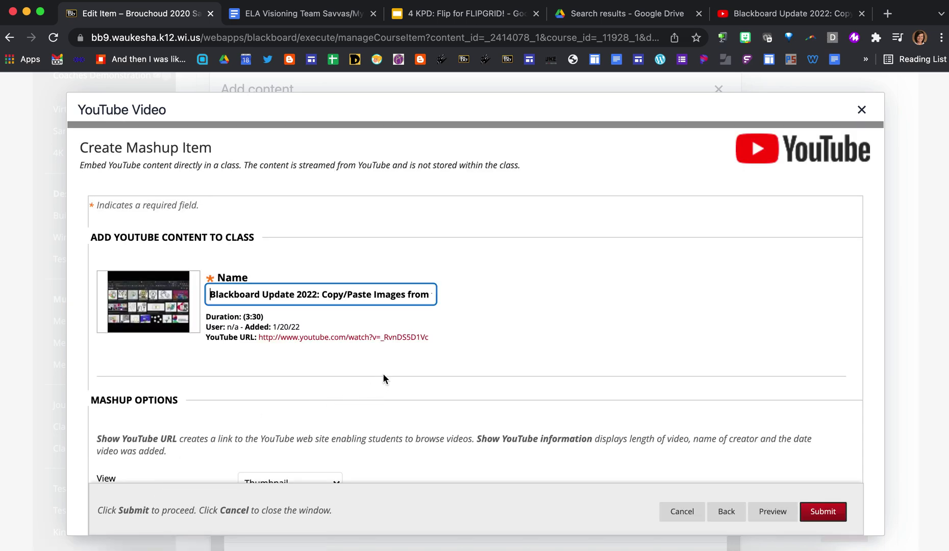
# Insert the Copy/Paste Images YouTube video as a thumbnail link below the second player
pyautogui.scroll(-2, 431, 357)
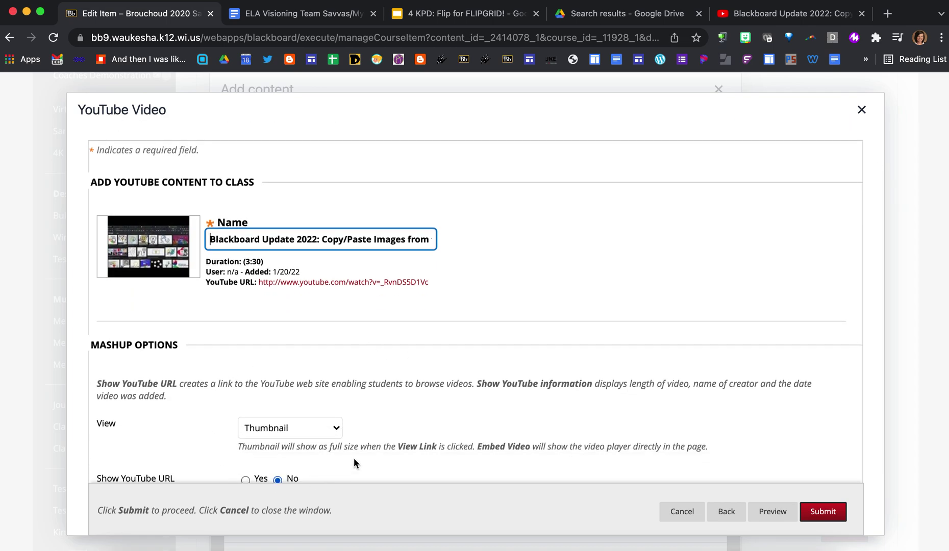
pyautogui.scroll(-2, 356, 416)
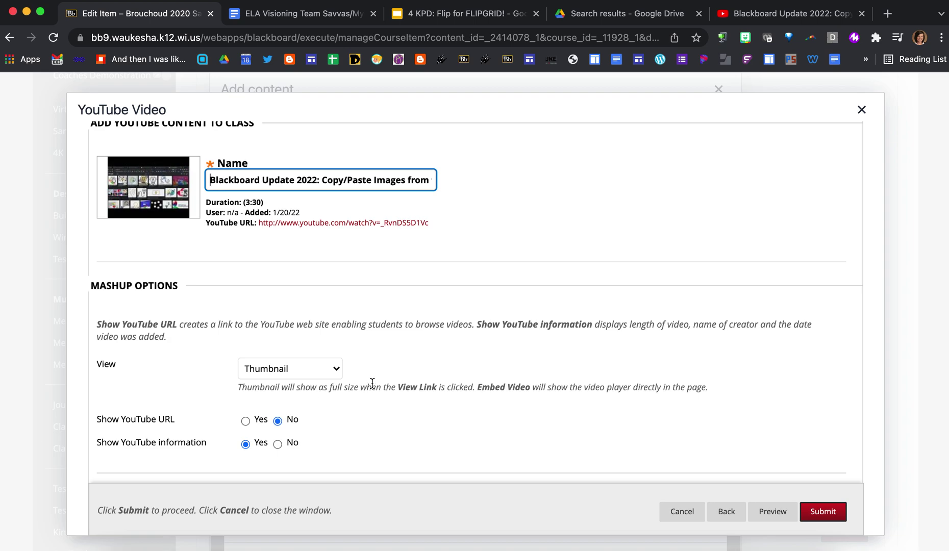
pyautogui.scroll(-1, 371, 384)
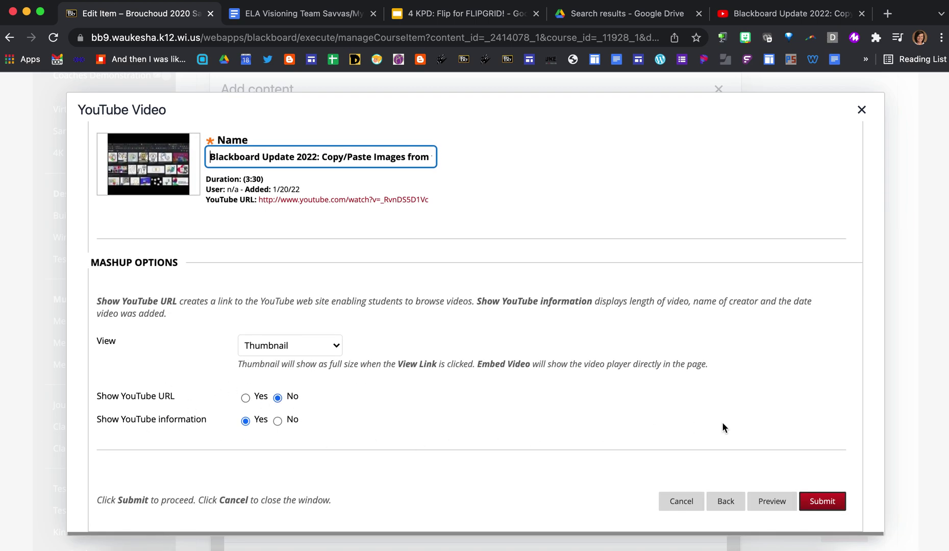
pyautogui.click(827, 502)
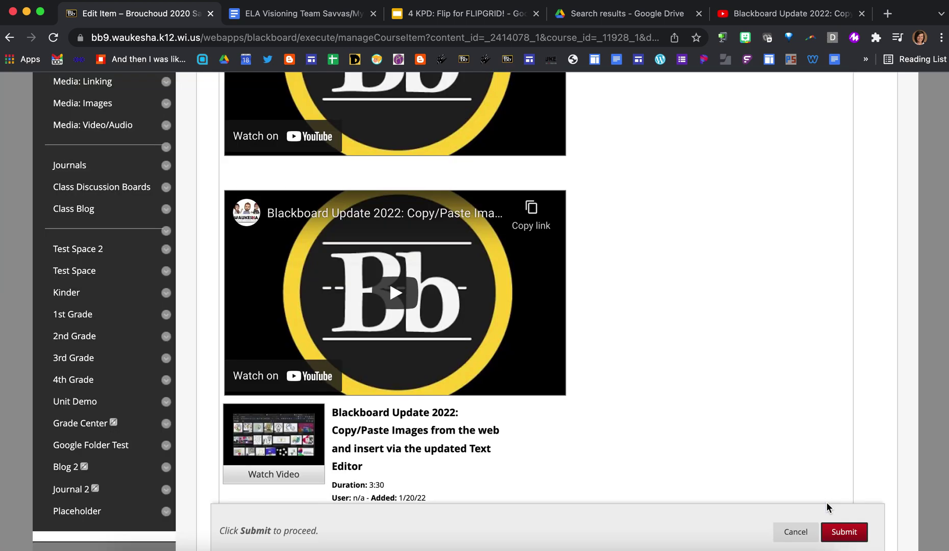
# Submit the edited Text Editor: Embedding Youtube Videos content item
pyautogui.scroll(-3, 528, 428)
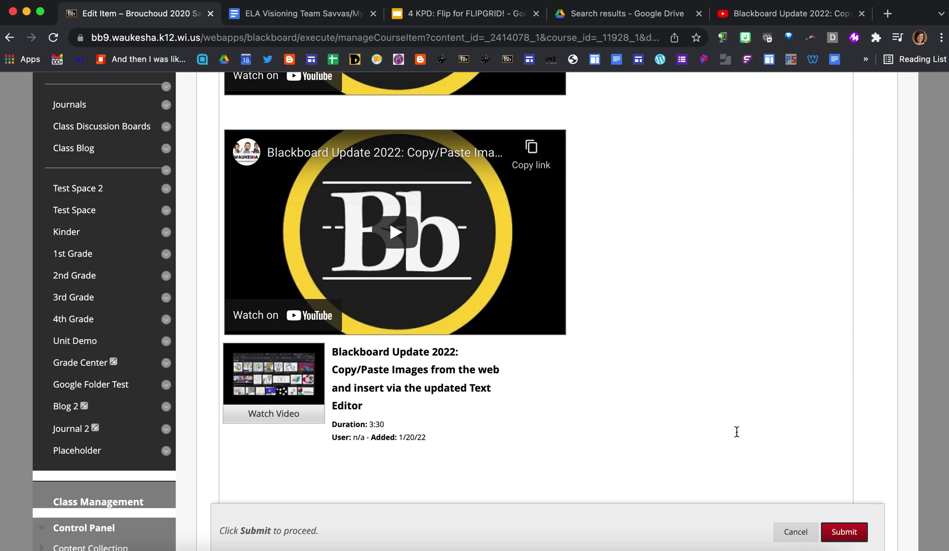
pyautogui.scroll(-1, 663, 431)
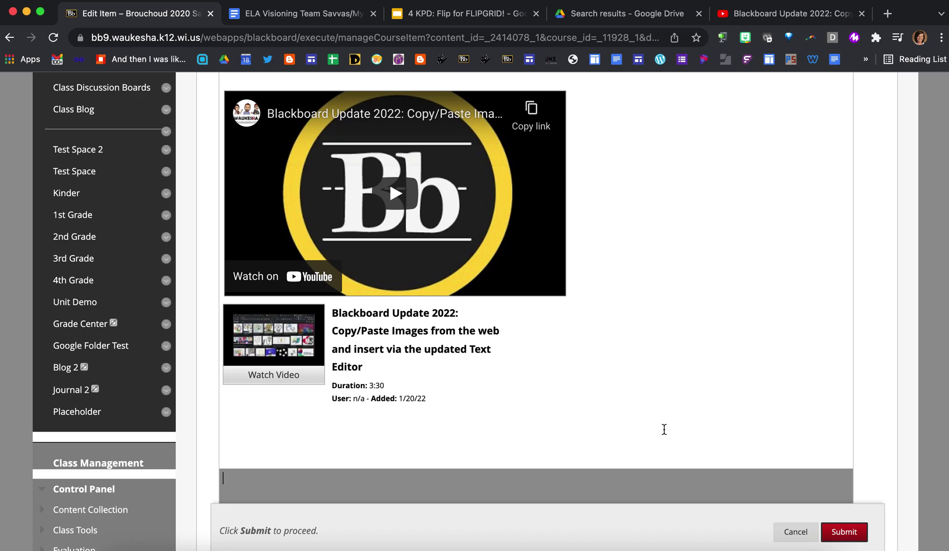
pyautogui.click(857, 537)
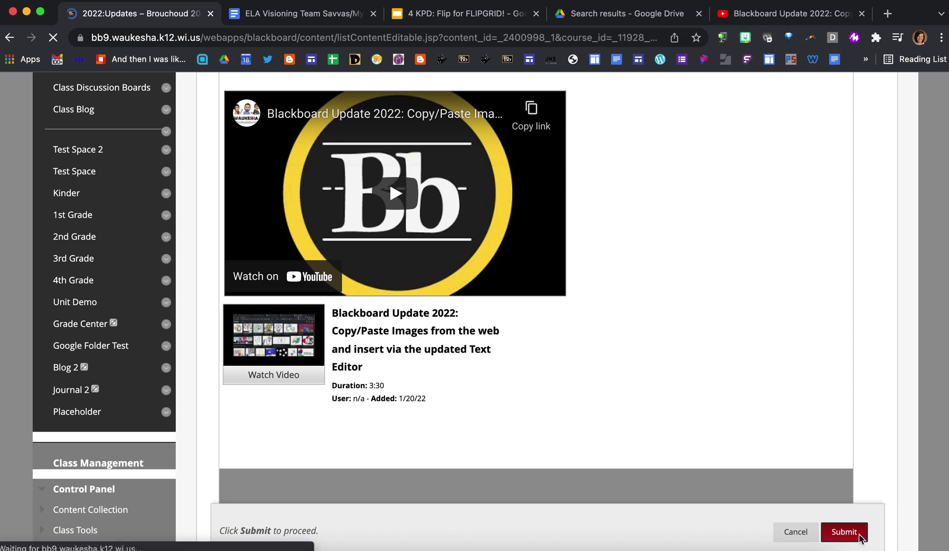
# Scroll the 2022:Updates page to review both embedded players and the Copy/Paste Images link
pyautogui.scroll(-10, 779, 458)
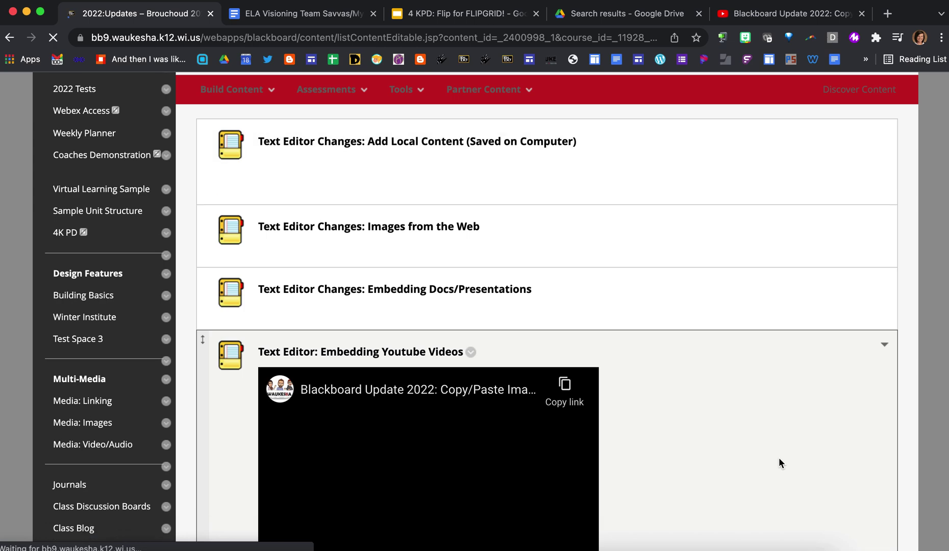
pyautogui.scroll(-3, 779, 458)
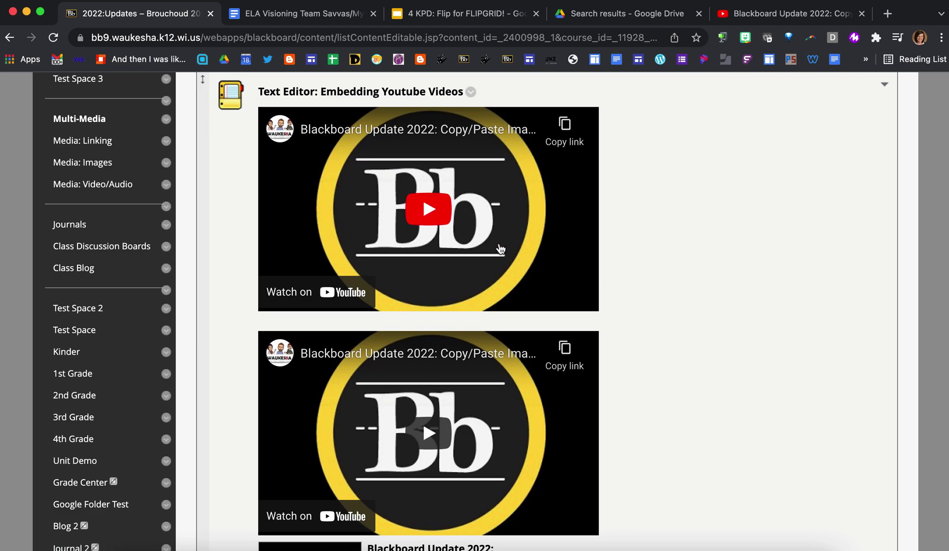
pyautogui.scroll(-1, 705, 278)
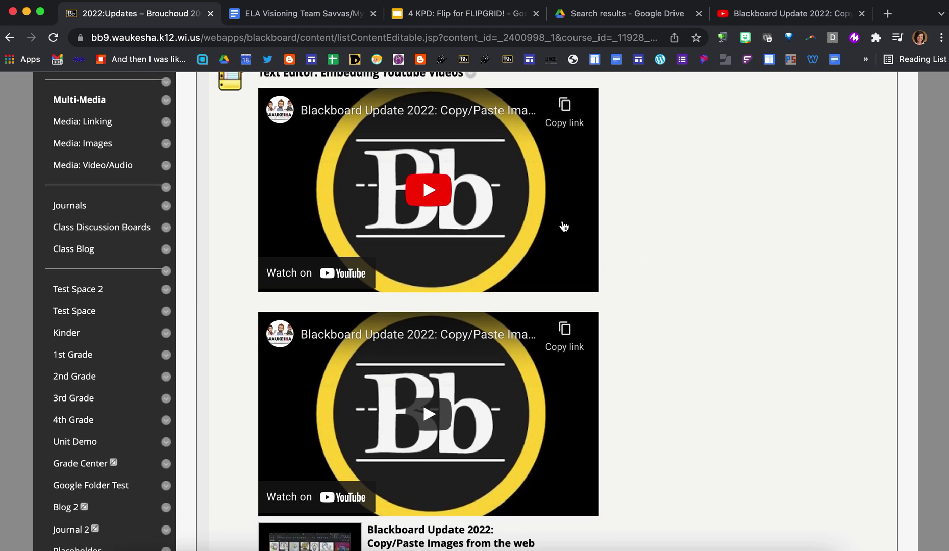
pyautogui.scroll(-1, 669, 275)
pyautogui.scroll(2, 669, 274)
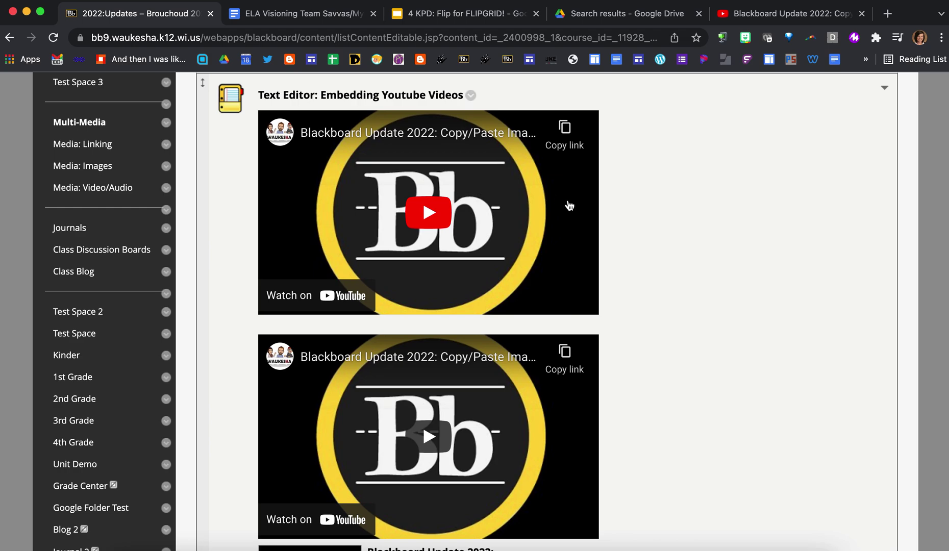
pyautogui.scroll(-5, 692, 254)
pyautogui.scroll(-3, 664, 326)
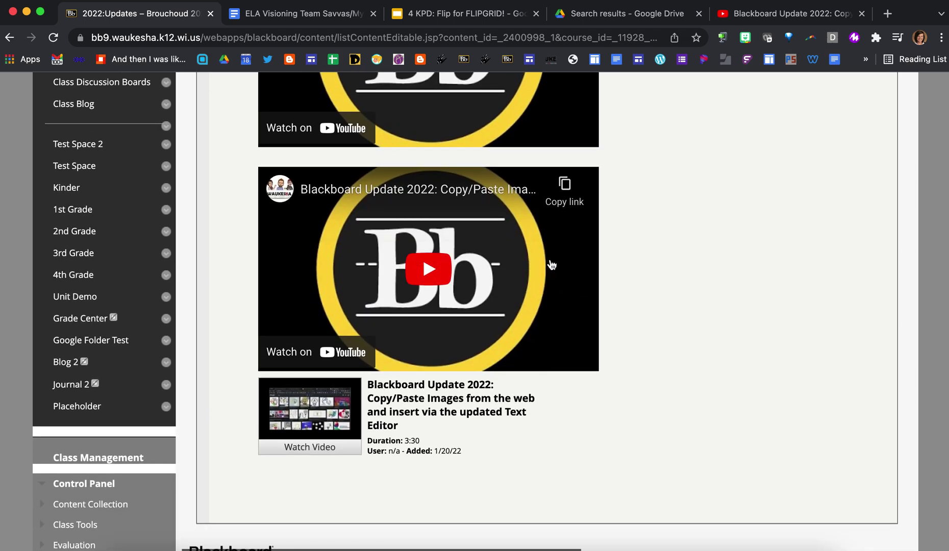